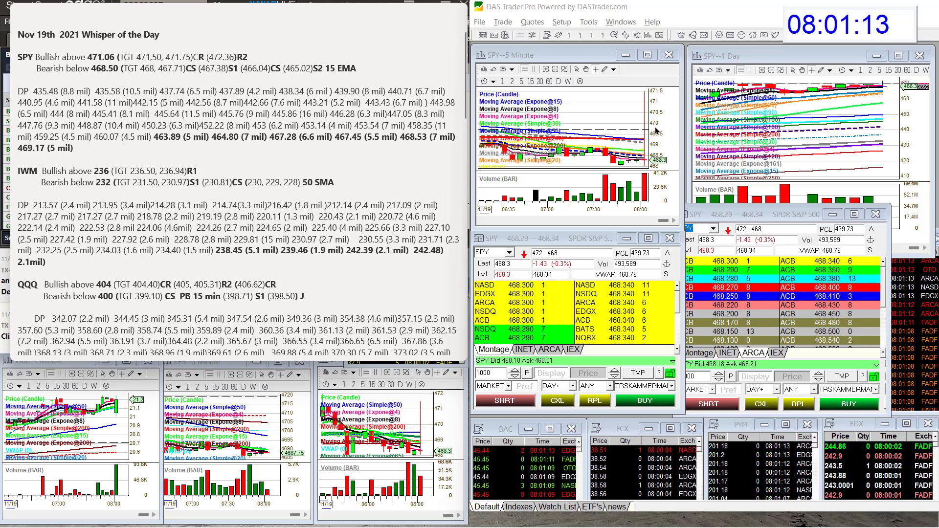
- Zoom in on the SPY 5-minute chart and bring the SPY daily chart to the front for examination
{"action": "left_click", "coordinate": [547, 68]}
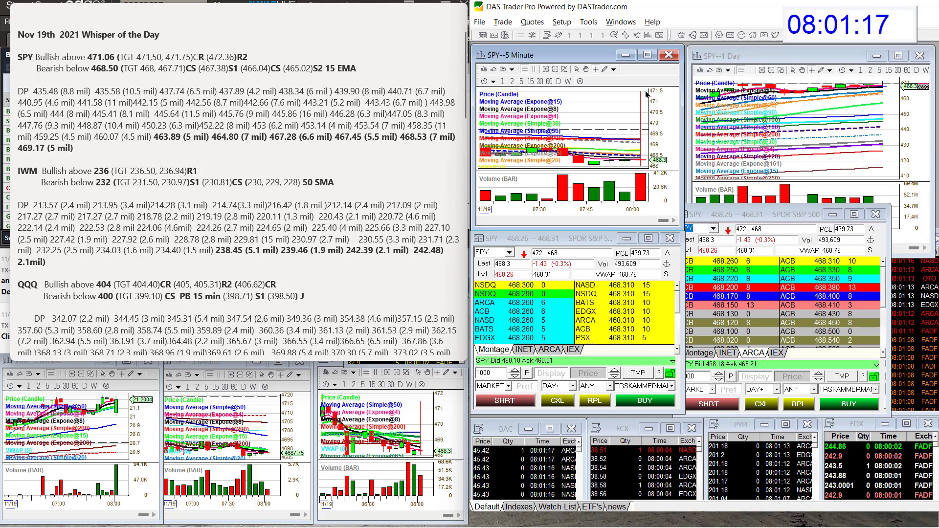
{"action": "mouse_move", "coordinate": [643, 101]}
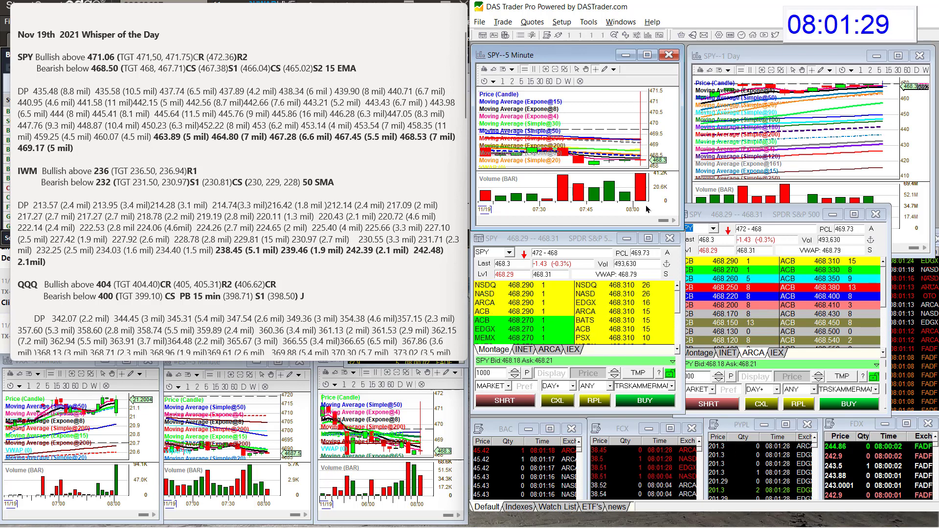
{"action": "left_click", "coordinate": [856, 100]}
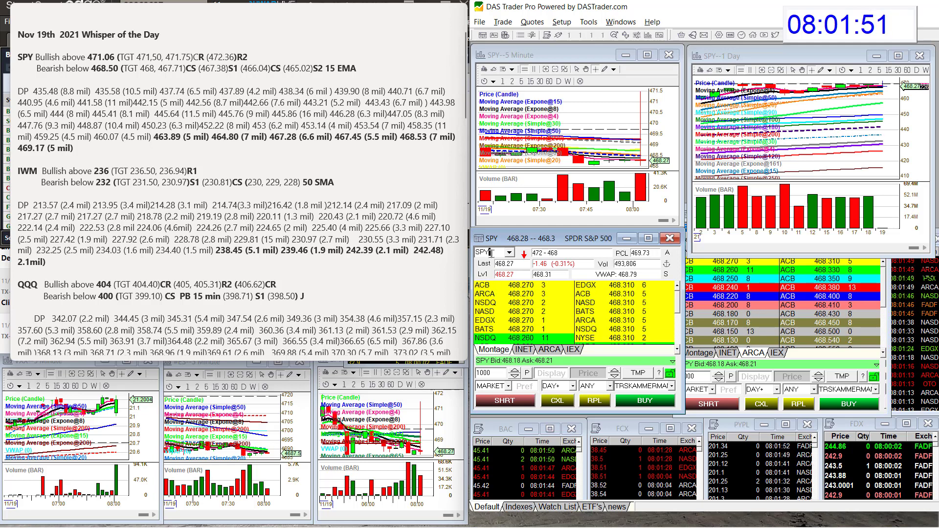
- Load IWM in the montage and linked charts, and examine its 5-minute and daily charts
{"action": "left_click", "coordinate": [493, 253]}
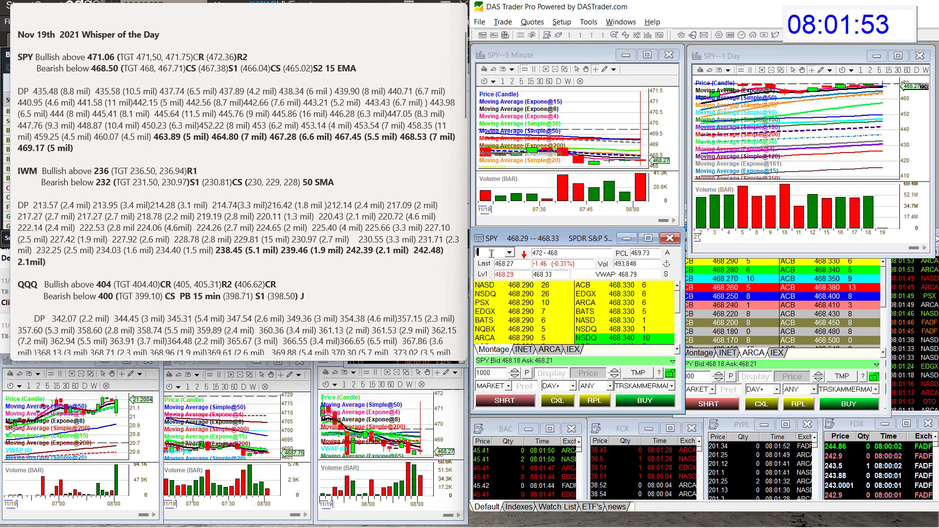
{"action": "type", "text": "IWM"}
{"action": "key", "text": "Return"}
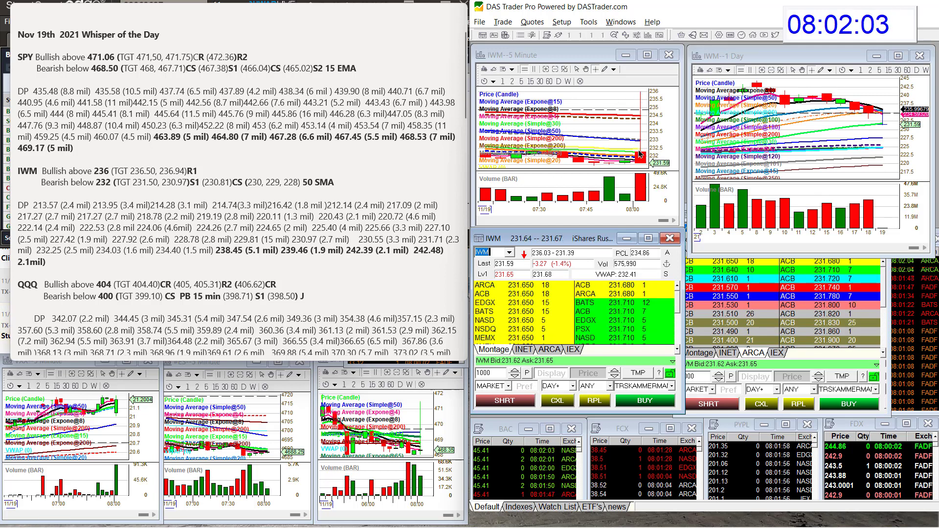
{"action": "left_click", "coordinate": [642, 98]}
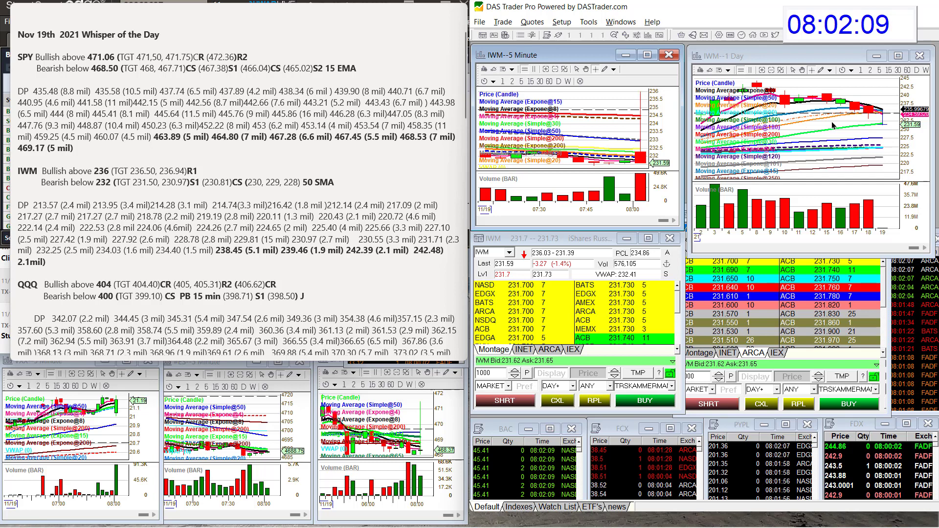
{"action": "left_click_drag", "start_coordinate": [866, 125], "coordinate": [872, 123]}
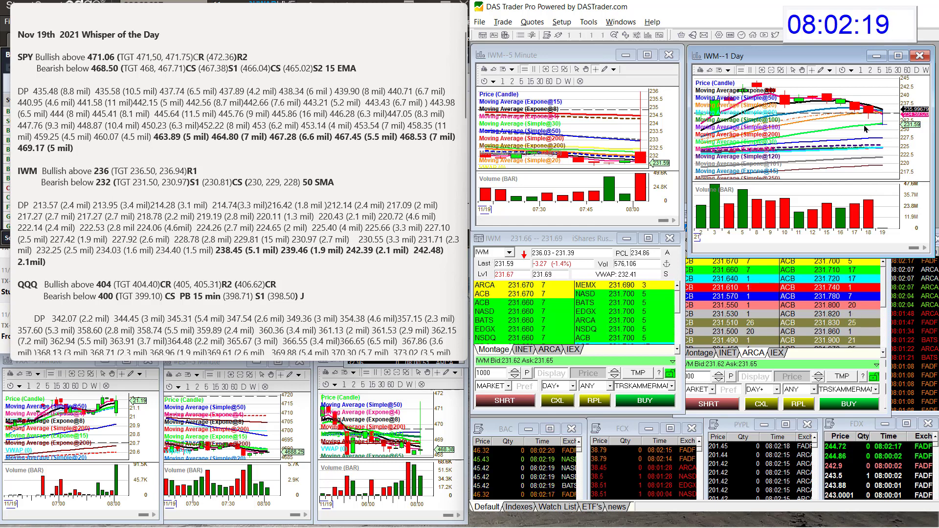
- Replace the montage symbol with QQQ so the linked charts load it
{"action": "left_click", "coordinate": [497, 254]}
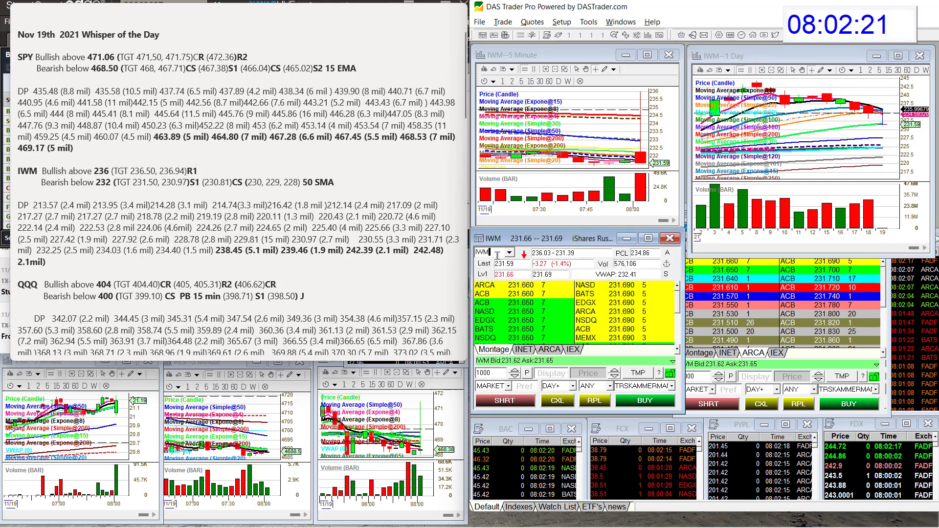
{"action": "key", "text": "BackSpace"}
{"action": "key", "text": "BackSpace"}
{"action": "key", "text": "BackSpace"}
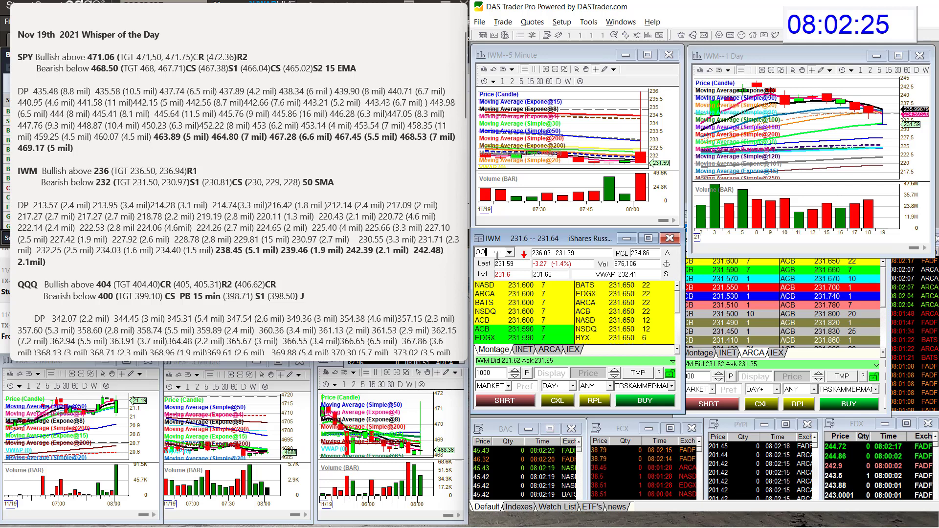
{"action": "type", "text": "QQQ"}
{"action": "key", "text": "Return"}
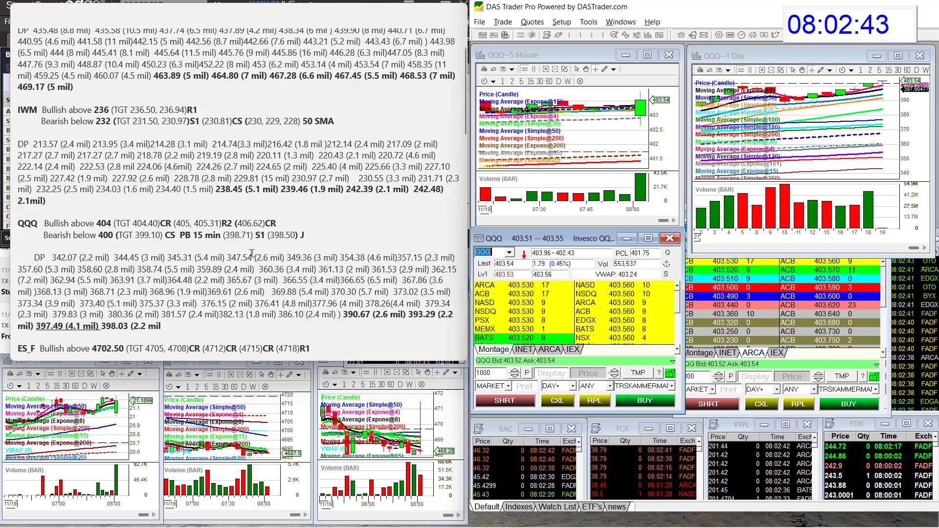
- Highlight the underlined 397.49 (4.1 mil) level in the QQQ DP list of the Whisper of the Day note
{"action": "scroll", "coordinate": [253, 252], "scroll_direction": "down", "scroll_amount": 3}
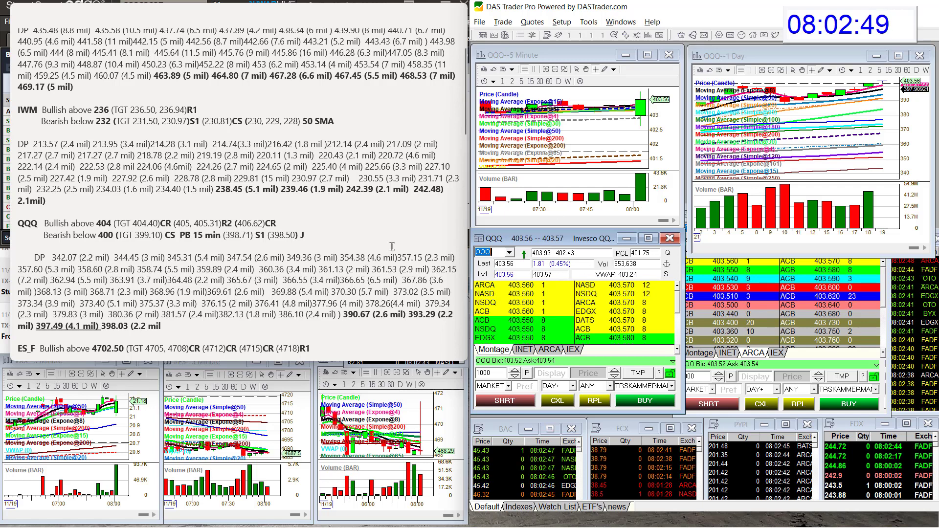
{"action": "scroll", "coordinate": [379, 246], "scroll_direction": "down", "scroll_amount": 1}
{"action": "left_click", "coordinate": [35, 302]}
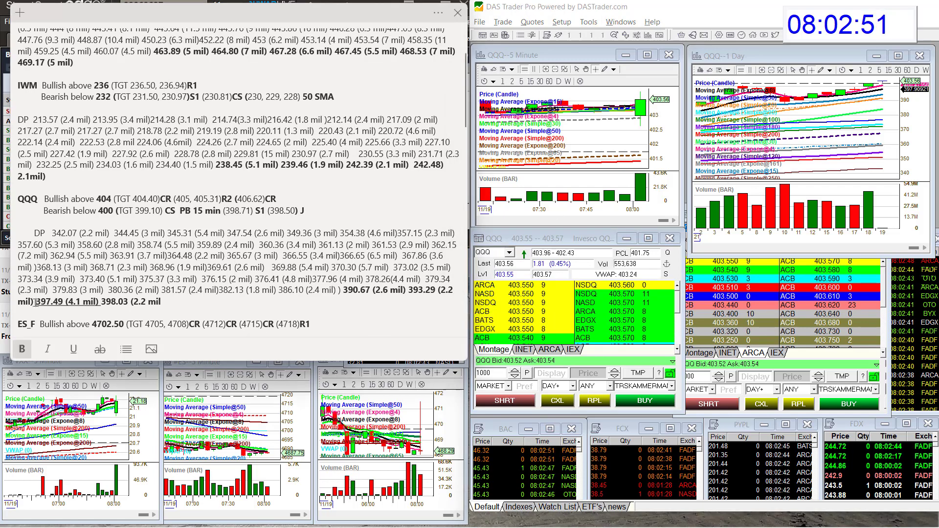
{"action": "left_click_drag", "start_coordinate": [35, 302], "coordinate": [58, 299]}
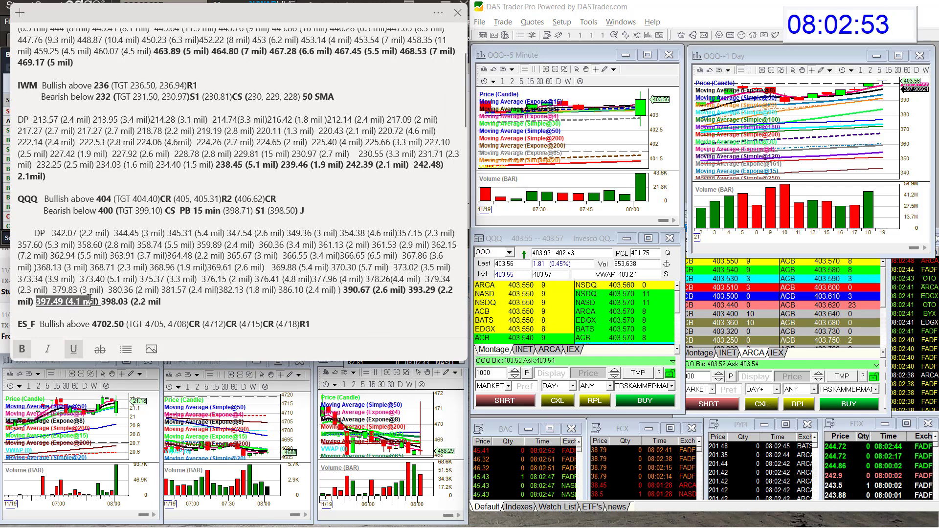
- Bring the futures levels into view in the note and load #ES, followed by #NQ, in the montage and linked charts
{"action": "scroll", "coordinate": [259, 249], "scroll_direction": "down", "scroll_amount": 3}
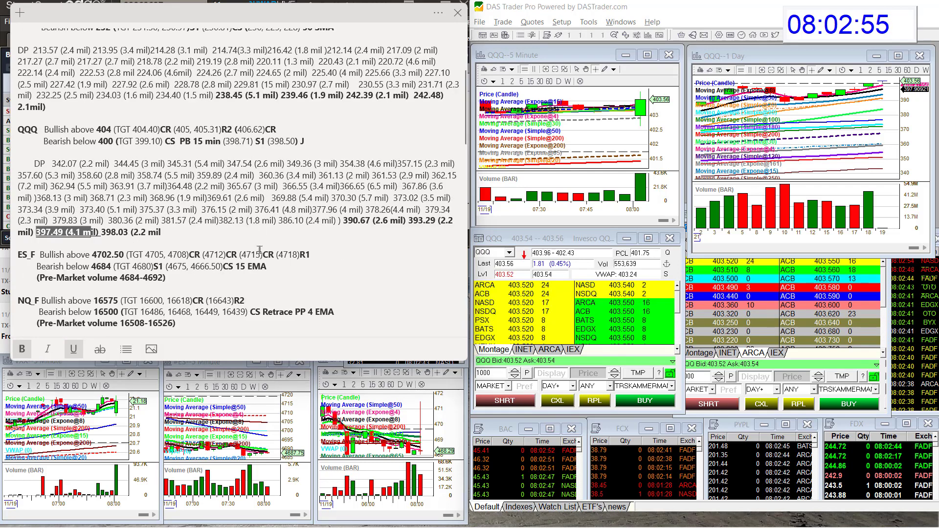
{"action": "scroll", "coordinate": [260, 250], "scroll_direction": "down", "scroll_amount": 2}
{"action": "left_click", "coordinate": [495, 253]}
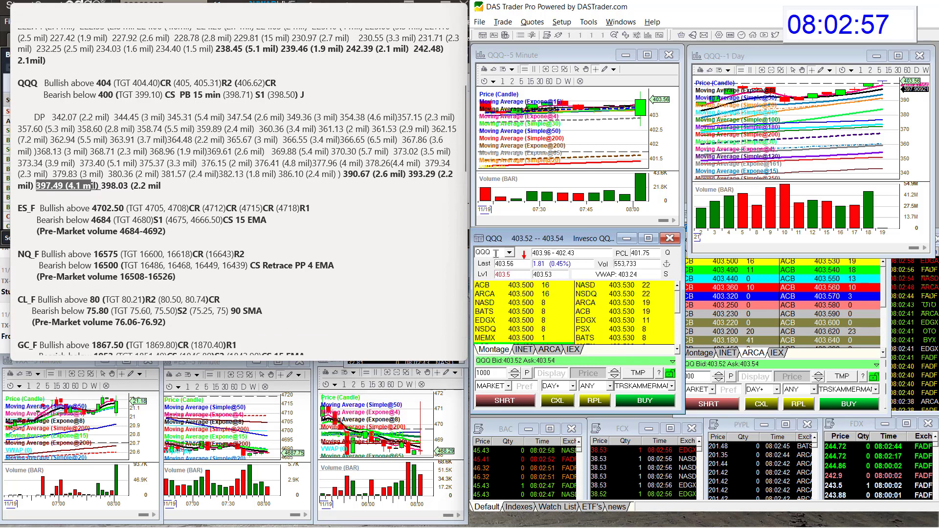
{"action": "type", "text": "#E"}
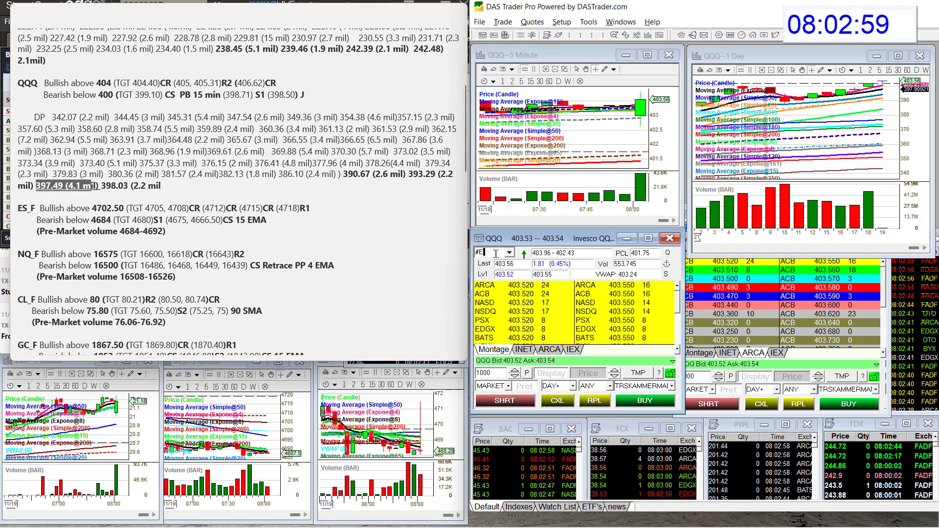
{"action": "type", "text": "S"}
{"action": "key", "text": "Return"}
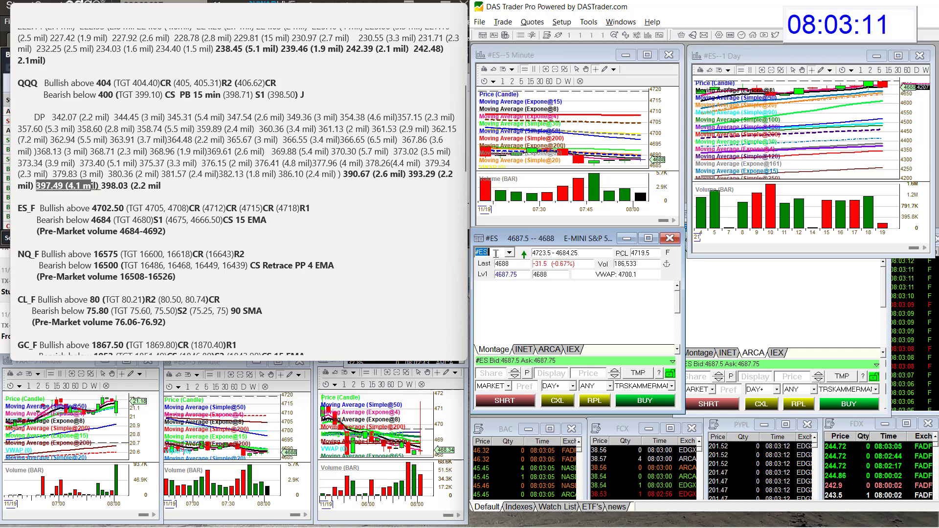
{"action": "type", "text": "#NQ"}
{"action": "key", "text": "Return"}
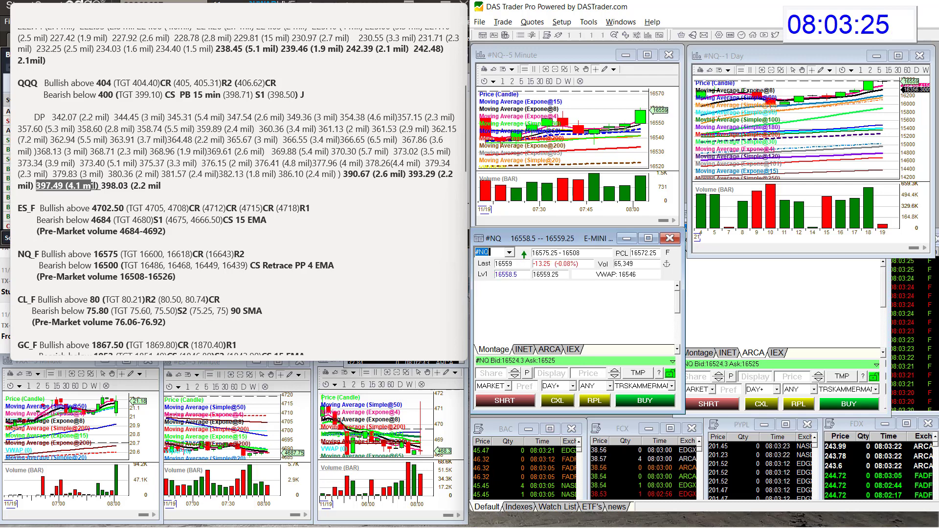
- Bring the thinkorswim window with the /CL chart into view and highlight the 75.60 and 75.50 S2 bearish targets under CL_F in the note
{"action": "left_click_drag", "start_coordinate": [938, 78], "coordinate": [560, 23]}
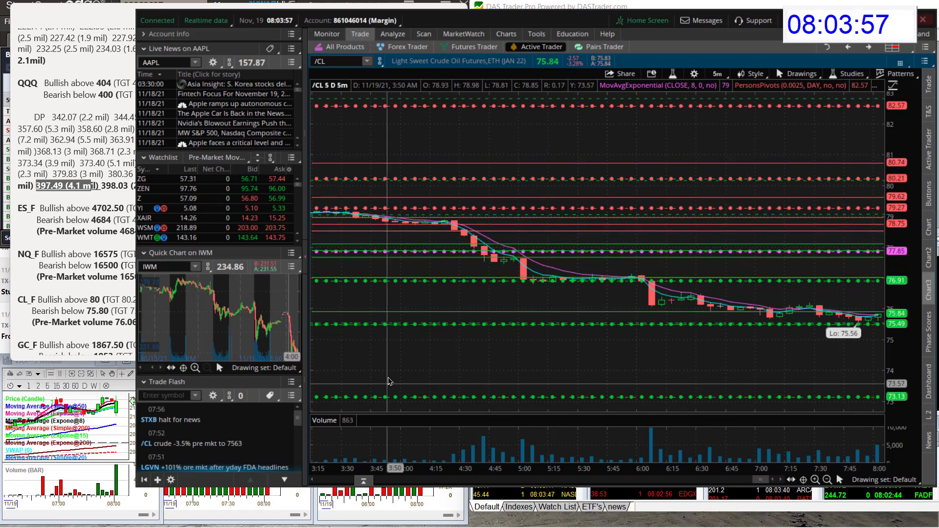
{"action": "left_click", "coordinate": [133, 308]}
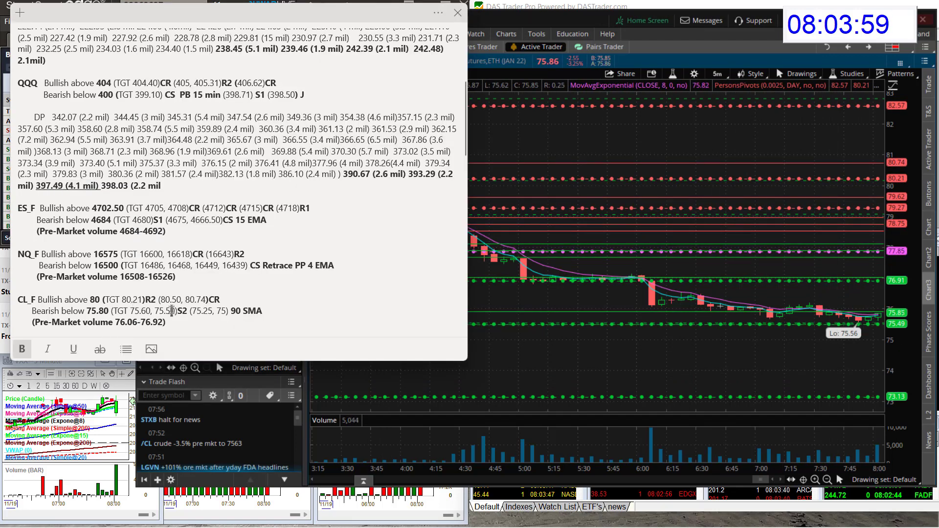
{"action": "left_click_drag", "start_coordinate": [156, 311], "coordinate": [189, 311]}
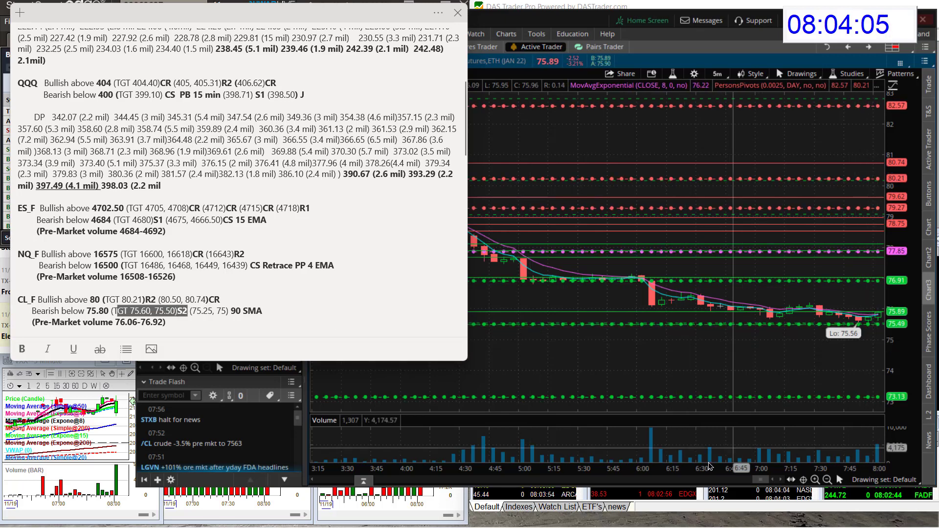
- Show the GC_F levels in the note, load /GC in the thinkorswim chart and zoom in on the current session
{"action": "scroll", "coordinate": [361, 290], "scroll_direction": "down", "scroll_amount": 3}
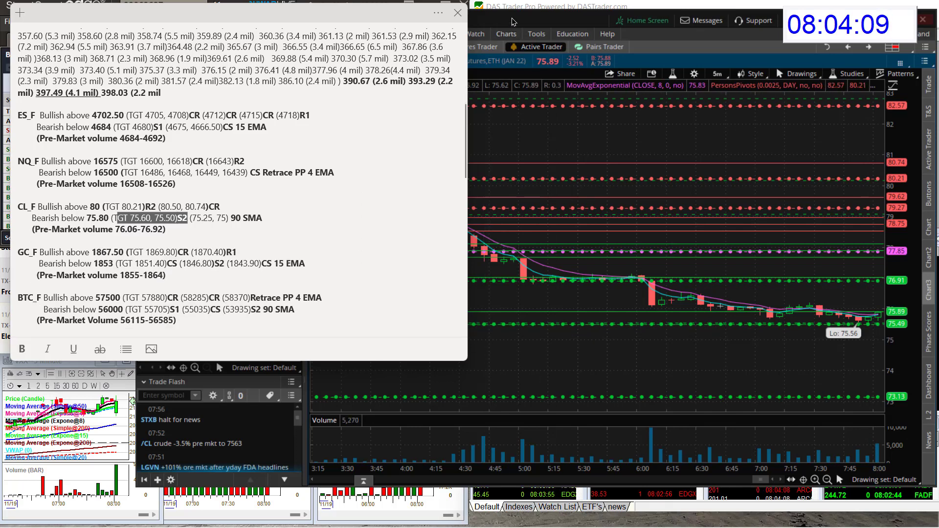
{"action": "left_click", "coordinate": [508, 62]}
{"action": "left_click", "coordinate": [345, 61]}
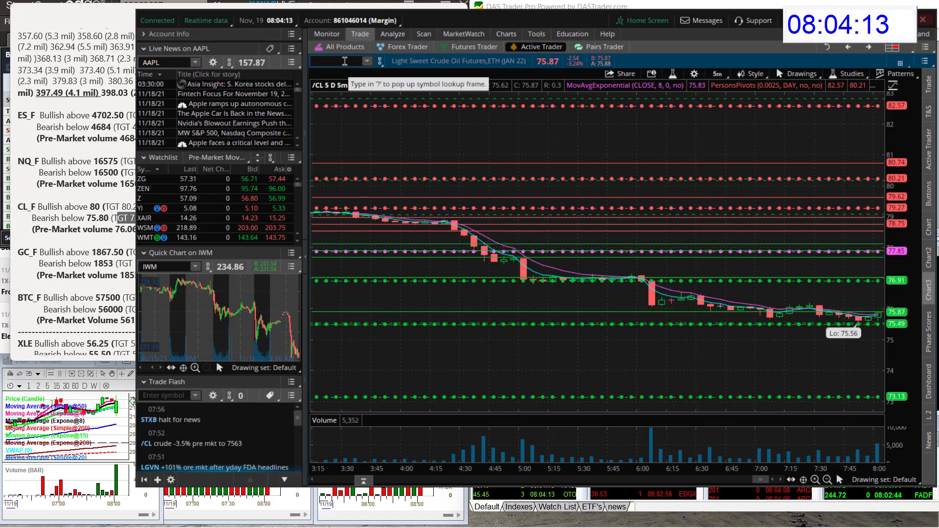
{"action": "type", "text": "/GC"}
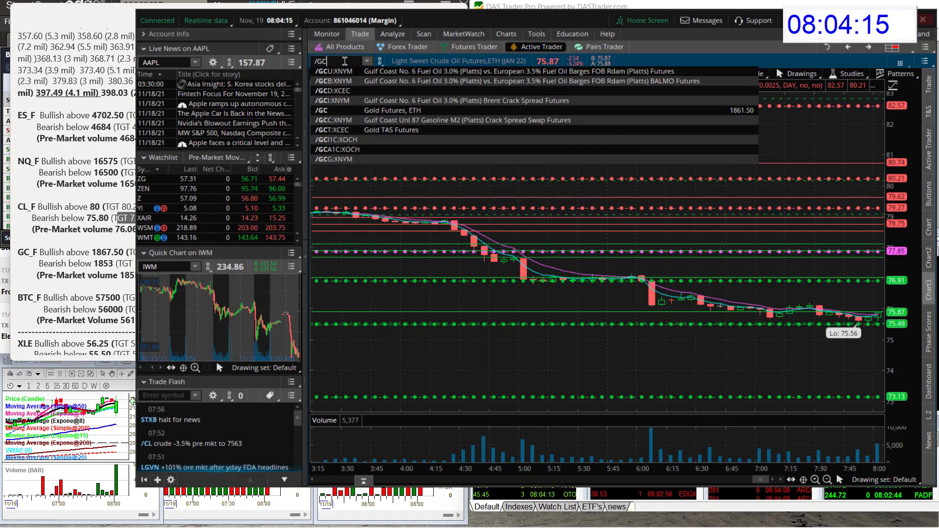
{"action": "key", "text": "Return"}
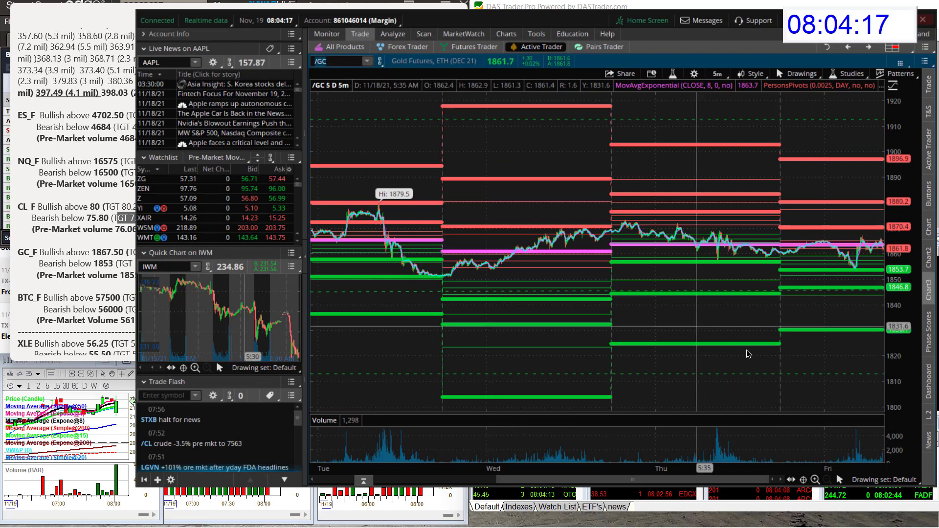
{"action": "left_click", "coordinate": [815, 480]}
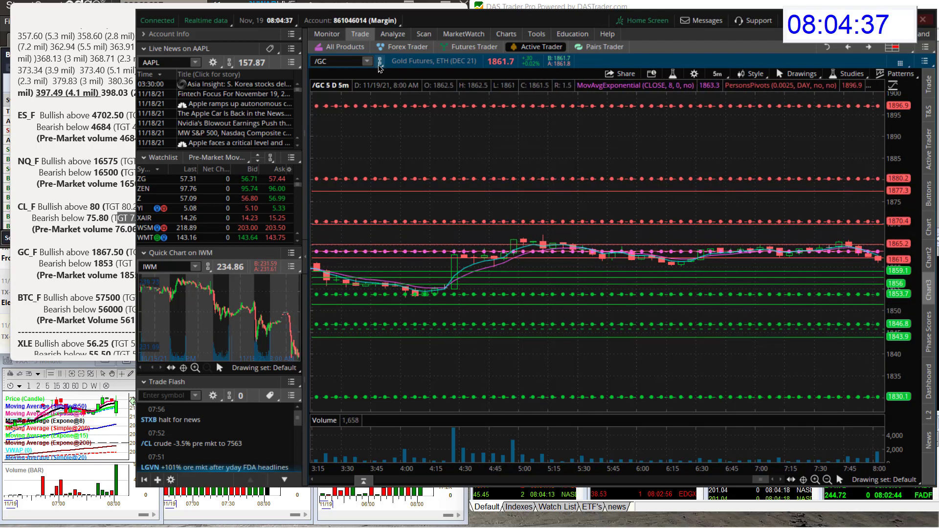
- Load /BTC in the thinkorswim chart and zoom in on the latest session's candles and pivot levels
{"action": "left_click", "coordinate": [347, 62]}
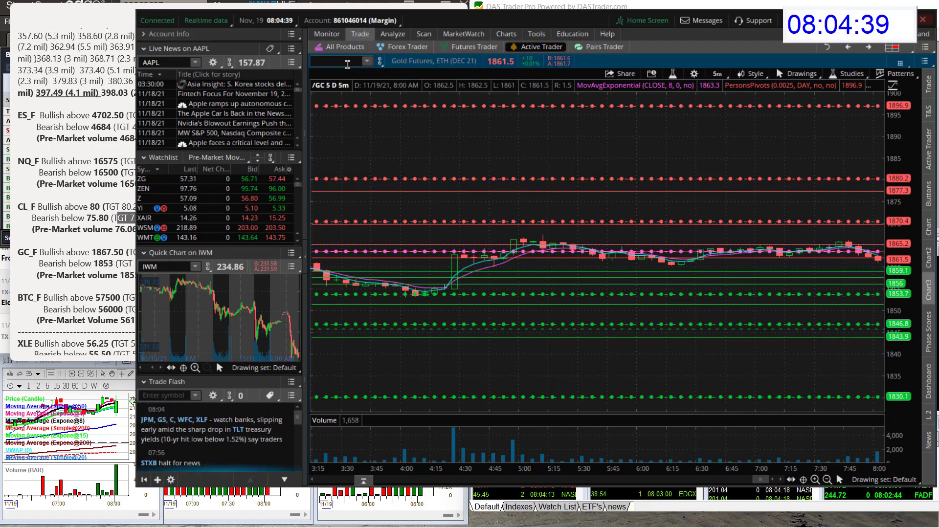
{"action": "type", "text": "/BTC"}
{"action": "key", "text": "Return"}
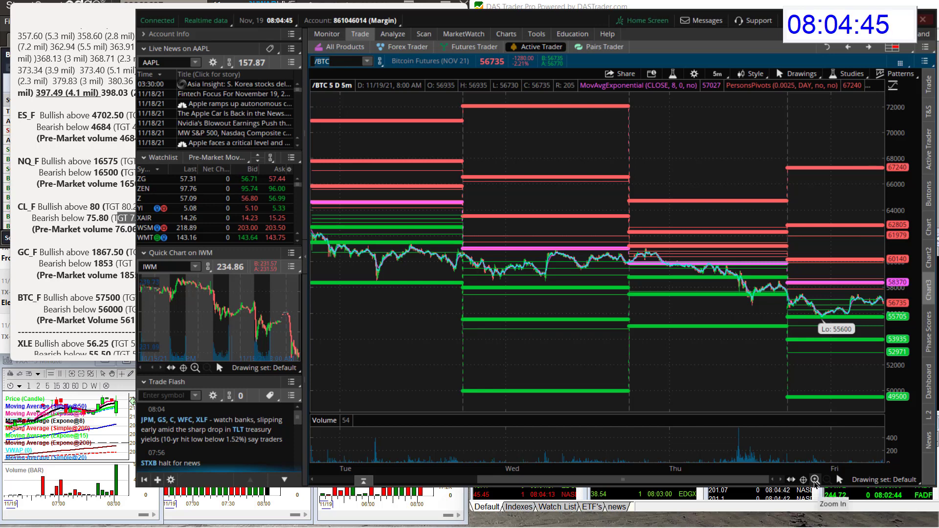
{"action": "left_click", "coordinate": [815, 480]}
{"action": "left_click", "coordinate": [814, 480]}
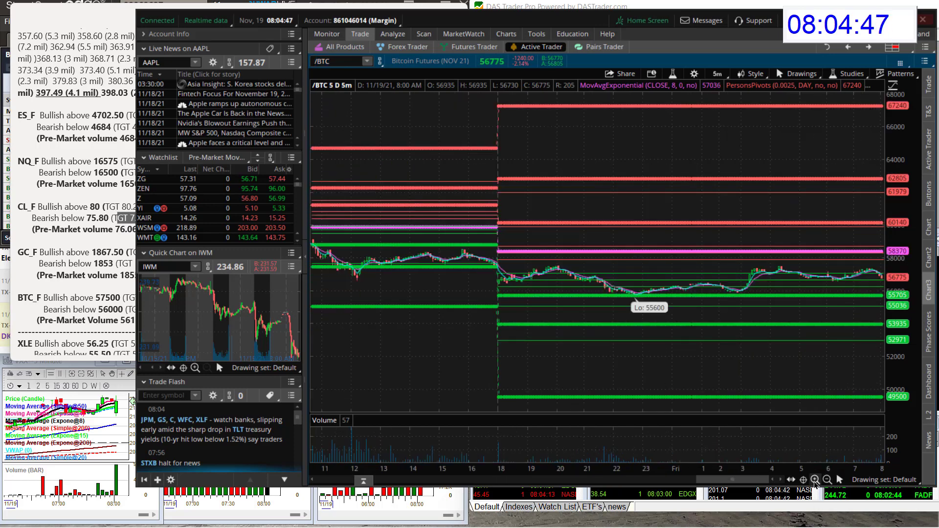
{"action": "left_click", "coordinate": [814, 480]}
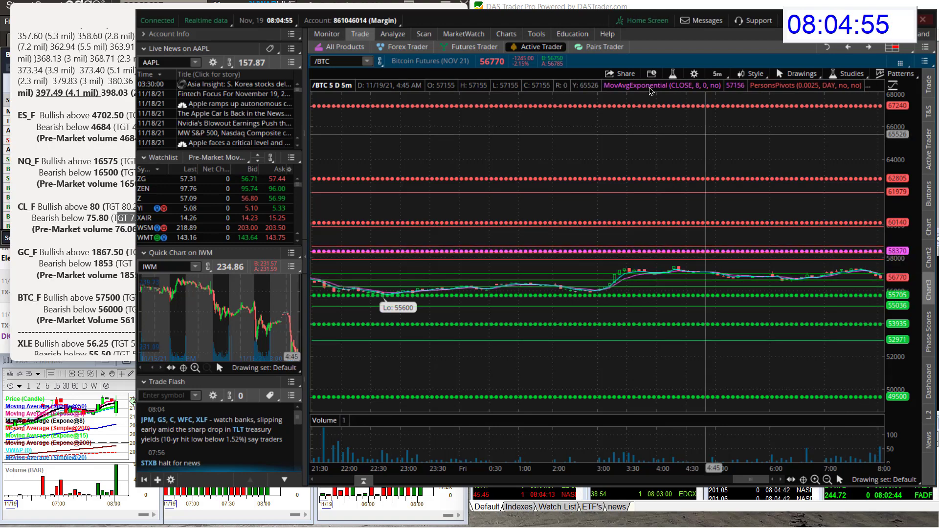
- Switch back to DAS Trader Pro and load XLE in the montage and linked charts
{"action": "left_click", "coordinate": [474, 11]}
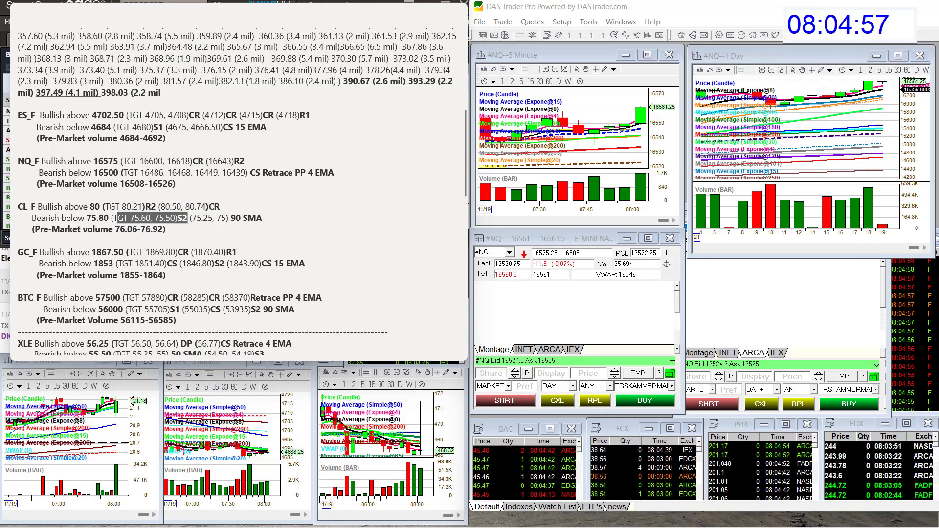
{"action": "left_click", "coordinate": [493, 252]}
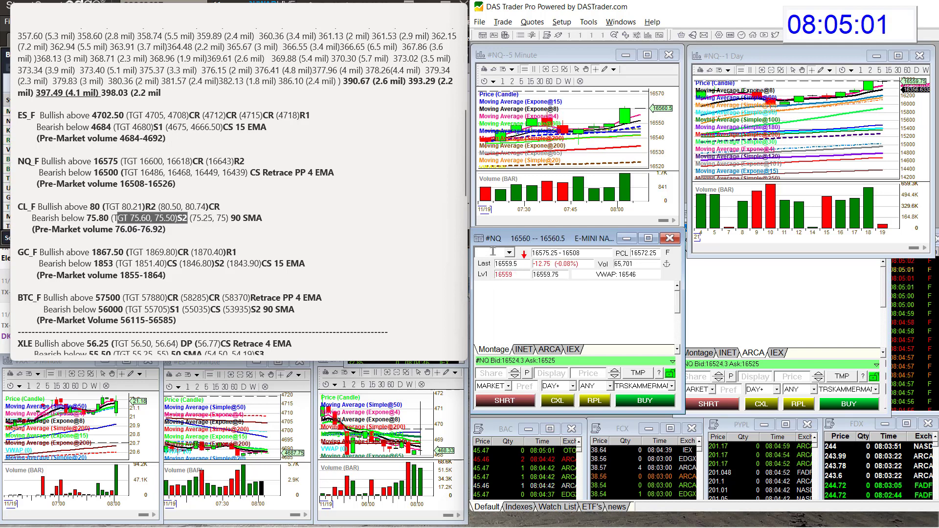
{"action": "type", "text": "XLE"}
{"action": "key", "text": "Return"}
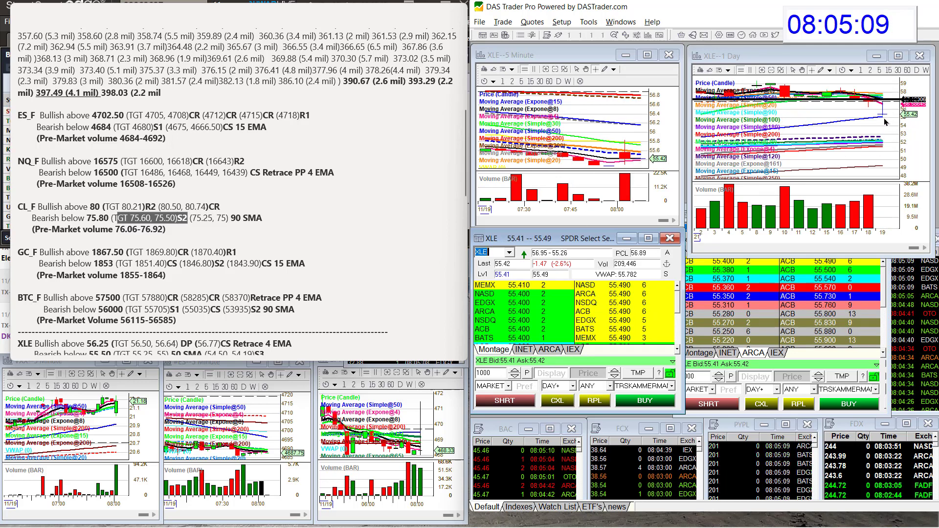
- Make the XLE daily chart window taller and zoom it out to show price history from before October
{"action": "left_click_drag", "start_coordinate": [860, 258], "coordinate": [860, 409]}
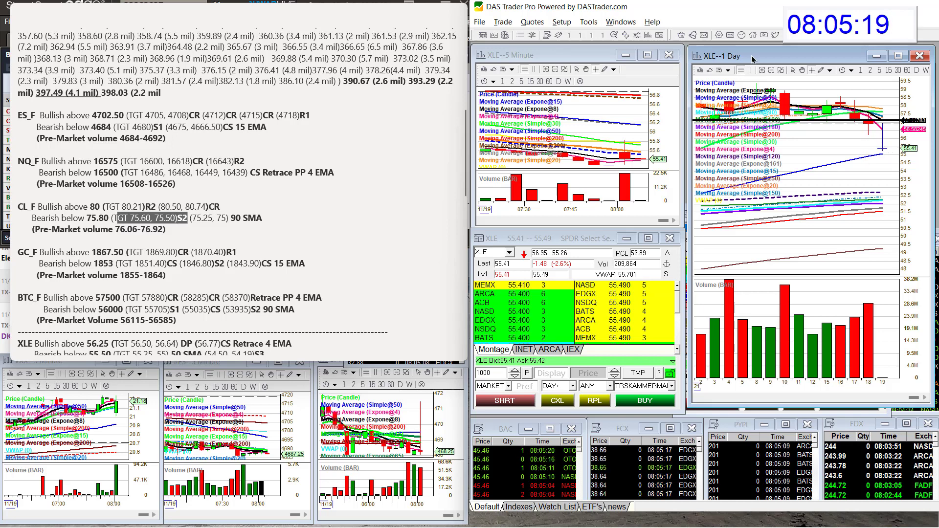
{"action": "left_click", "coordinate": [770, 71]}
{"action": "left_click", "coordinate": [770, 70]}
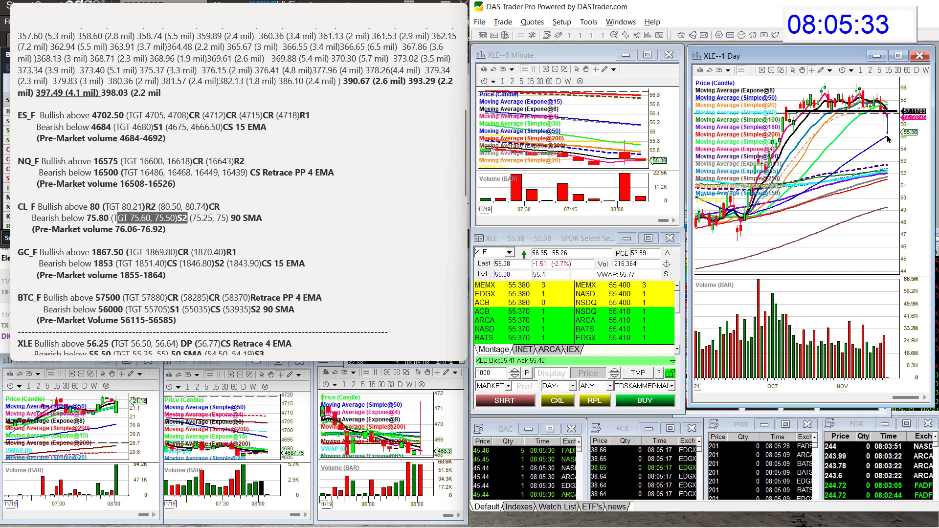
- Bring the XLE levels into view in the note and highlight its bearish 55.50 level
{"action": "left_click", "coordinate": [495, 253]}
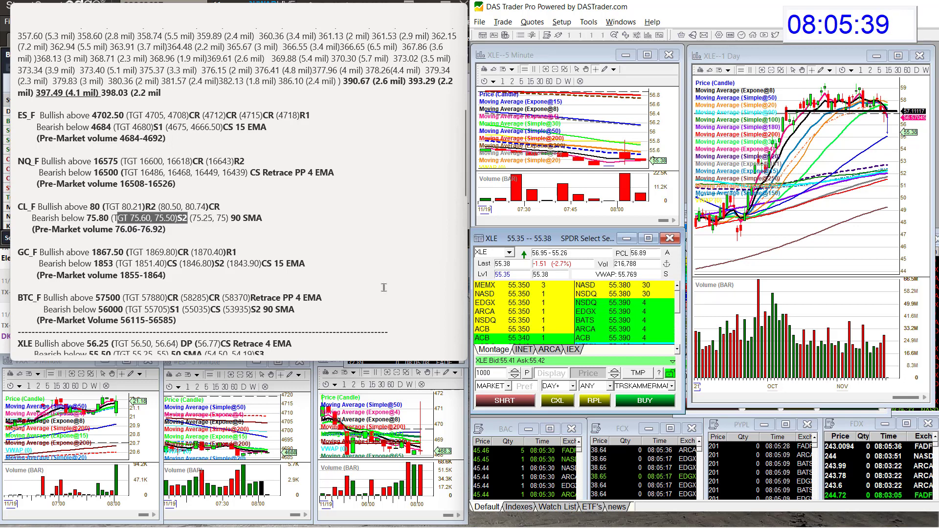
{"action": "scroll", "coordinate": [384, 288], "scroll_direction": "down", "scroll_amount": 5}
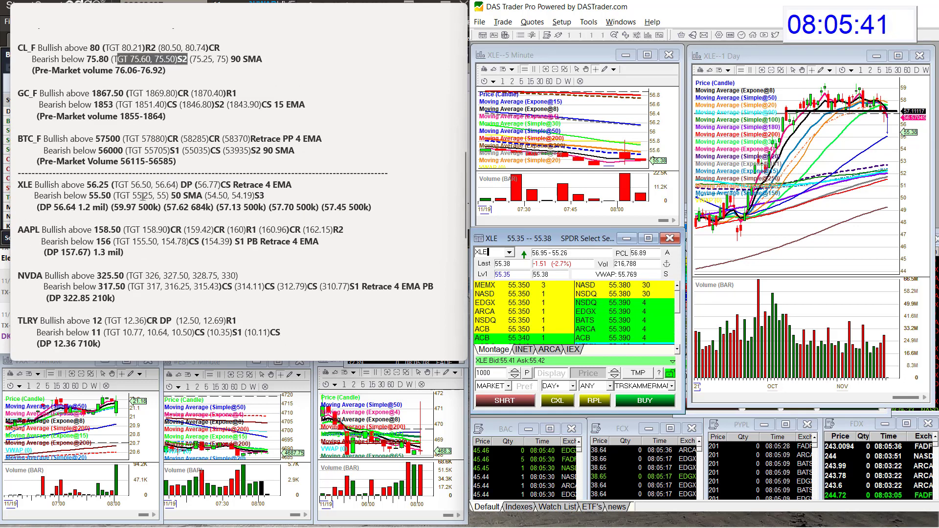
{"action": "left_click", "coordinate": [125, 196]}
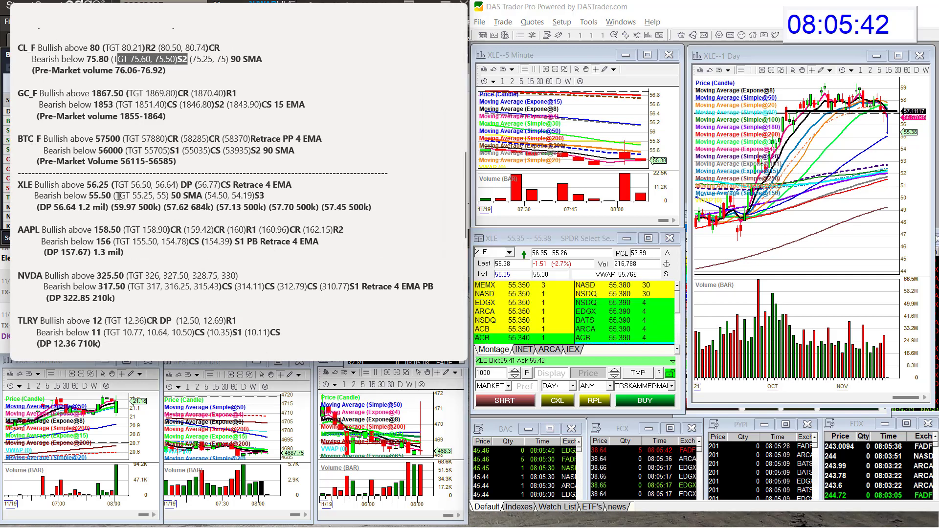
{"action": "left_click", "coordinate": [90, 196]}
{"action": "left_click_drag", "start_coordinate": [90, 196], "coordinate": [113, 196]}
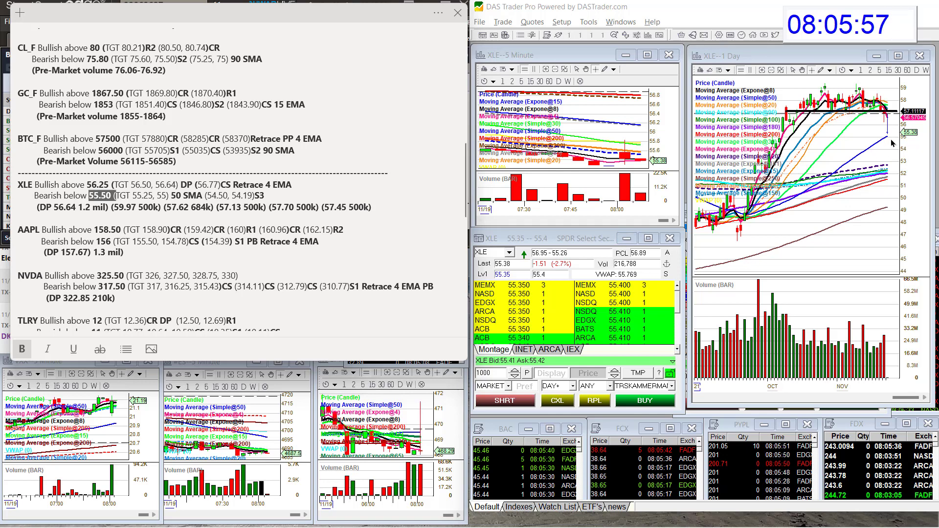
- Inspect the latest candle's values on the XLE daily chart and highlight the XLE dark pool (DP) line in the note
{"action": "left_click", "coordinate": [890, 166]}
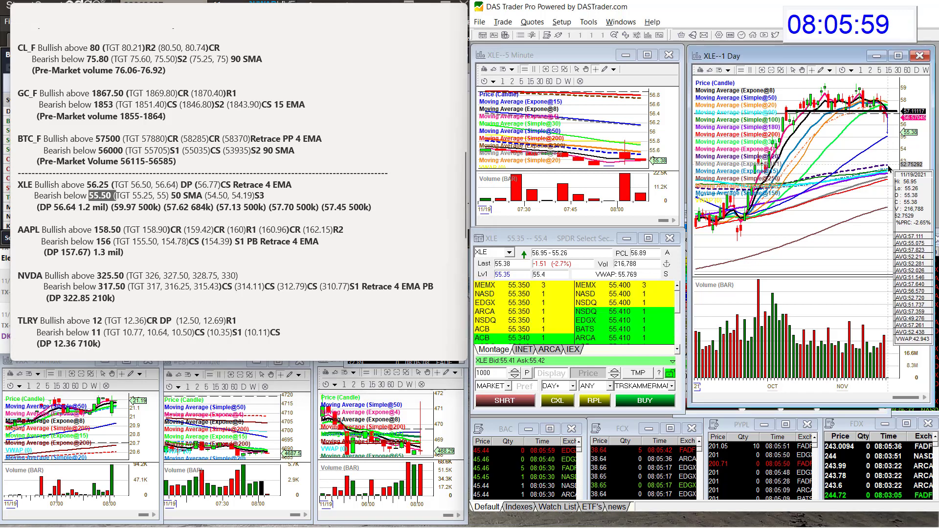
{"action": "left_click", "coordinate": [219, 241]}
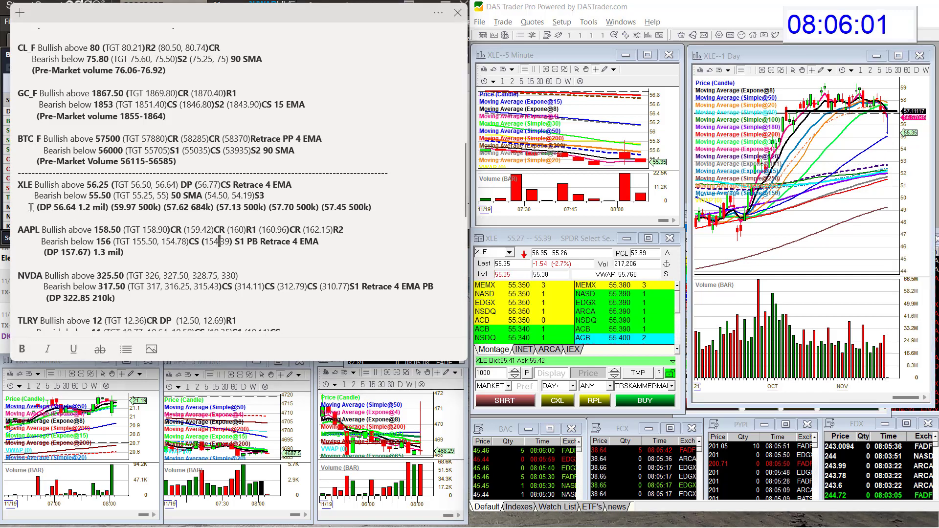
{"action": "left_click_drag", "start_coordinate": [30, 206], "coordinate": [379, 211]}
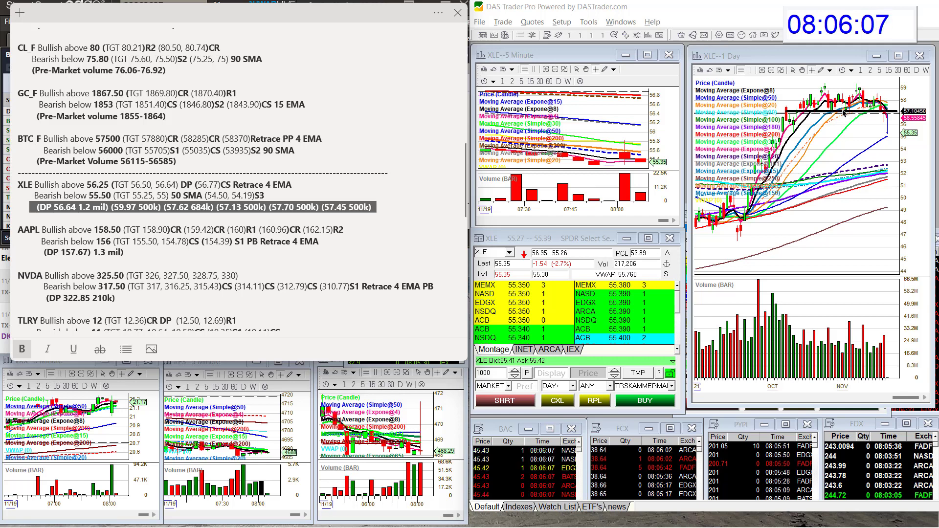
- Load AAPL in the montage and linked charts and zoom the daily chart in on the November candles
{"action": "left_click", "coordinate": [498, 251]}
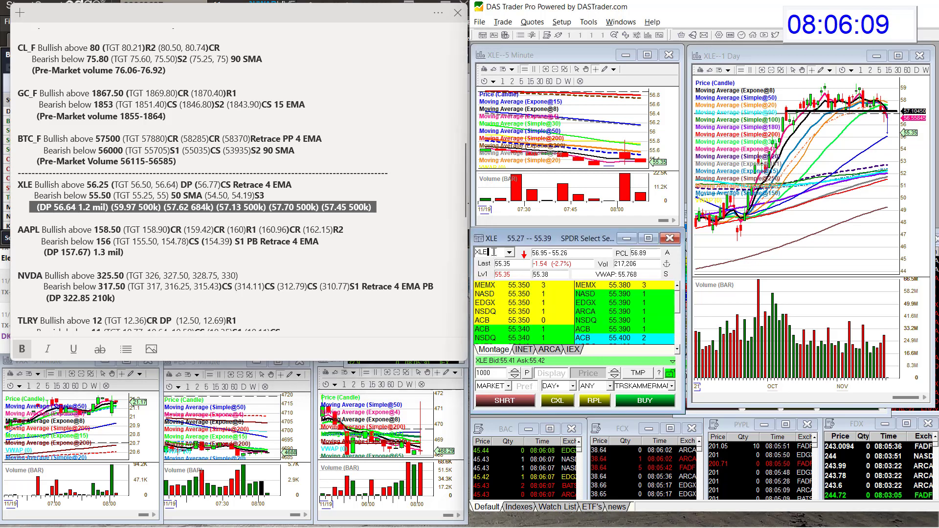
{"action": "key", "text": "BackSpace"}
{"action": "type", "text": "AAPL"}
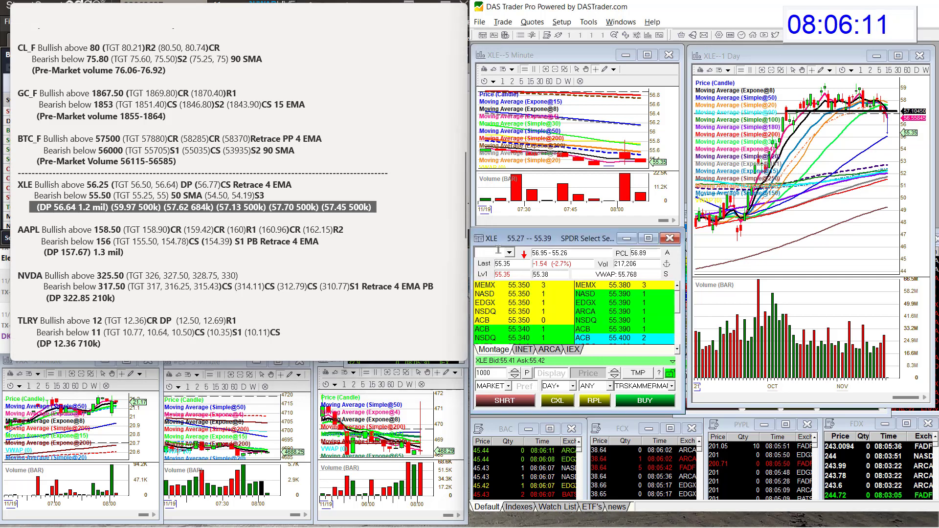
{"action": "key", "text": "Return"}
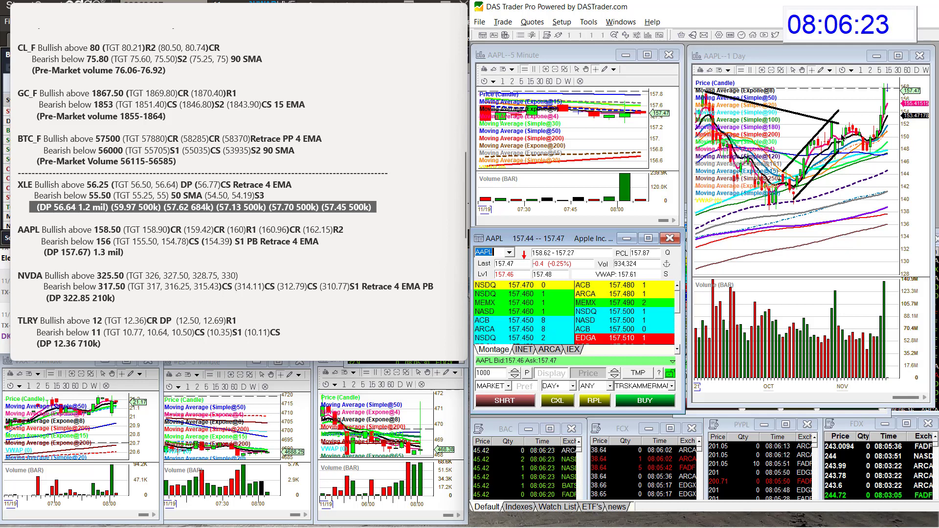
{"action": "left_click", "coordinate": [763, 74]}
{"action": "left_click", "coordinate": [764, 73]}
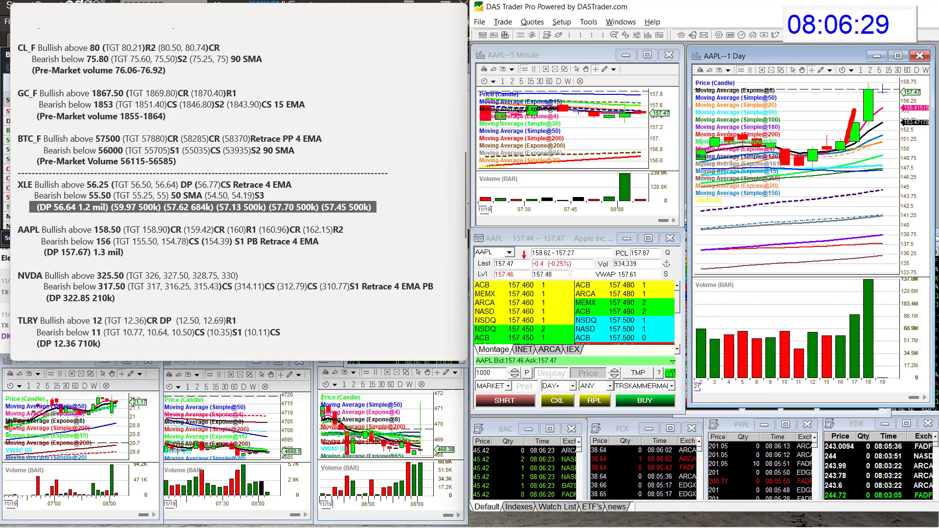
- Mark the latest AAPL daily candles with freehand red strokes and clear the marks
{"action": "mouse_move", "coordinate": [864, 121]}
{"action": "left_mouse_down"}
{"action": "mouse_move", "coordinate": [877, 88]}
{"action": "mouse_move", "coordinate": [889, 107]}
{"action": "left_mouse_up"}
{"action": "left_click_drag", "start_coordinate": [912, 56], "coordinate": [919, 80]}
{"action": "key", "text": "Escape"}
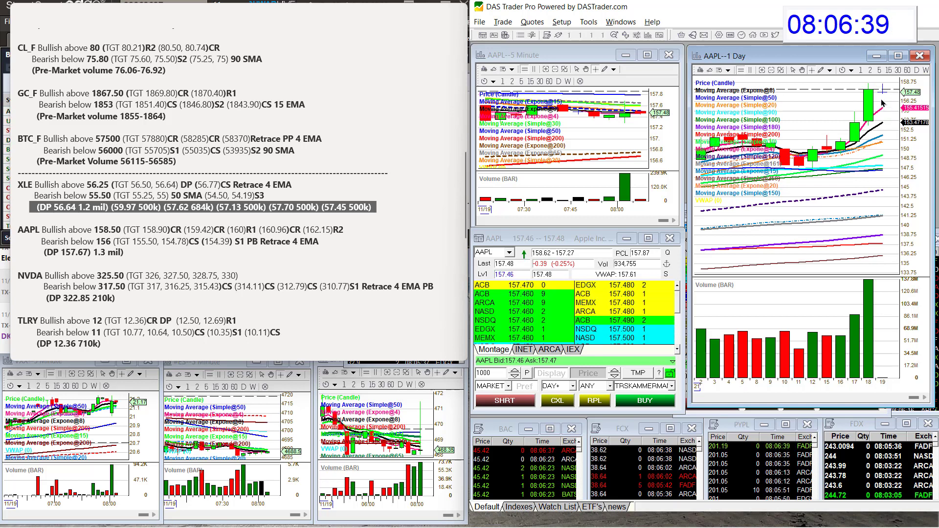
- Load NVDA in the montage and linked charts
{"action": "left_click", "coordinate": [493, 252]}
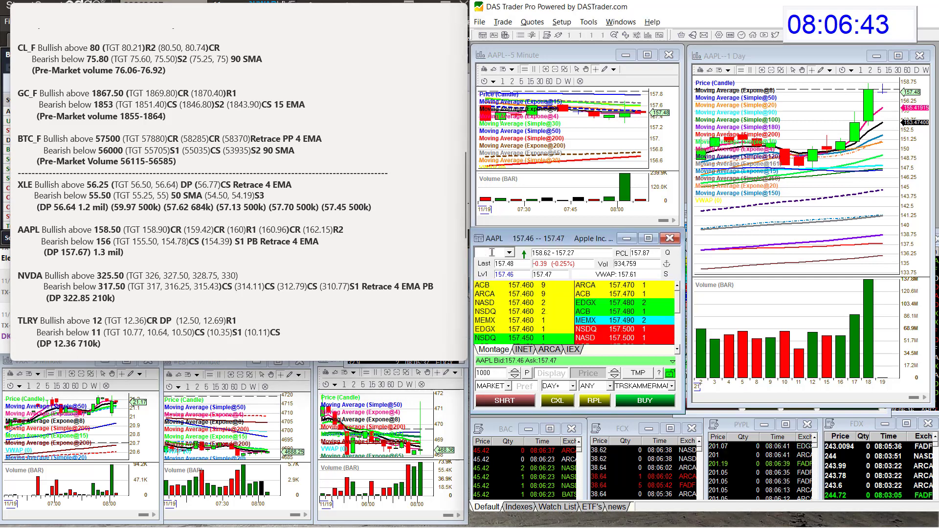
{"action": "type", "text": "NVD"}
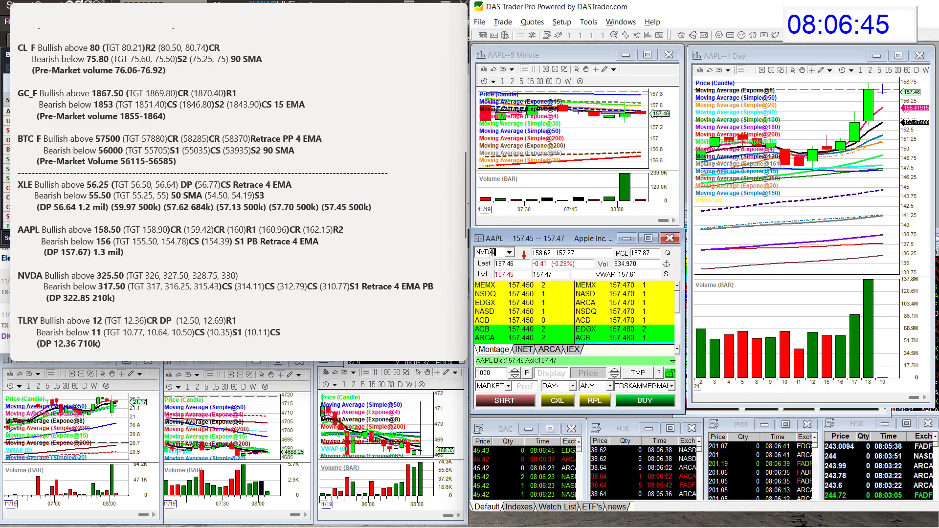
{"action": "type", "text": "A"}
{"action": "key", "text": "Return"}
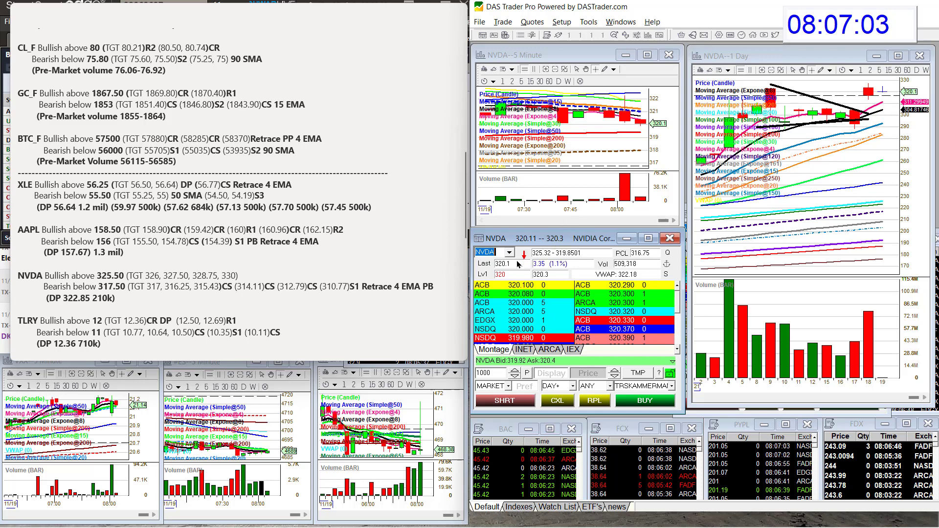
- Load TLRY in the montage and linked charts and dismiss the shortable and margin notice
{"action": "scroll", "coordinate": [464, 268], "scroll_direction": "down", "scroll_amount": 1}
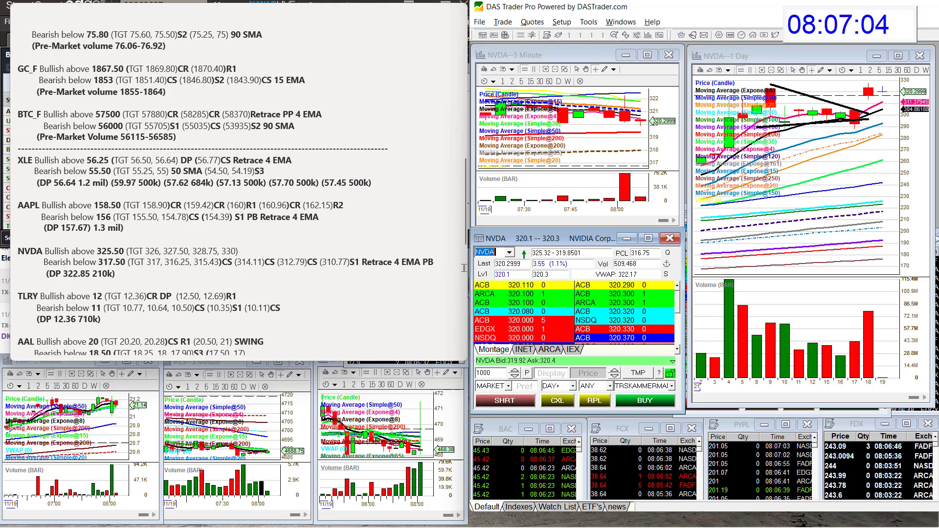
{"action": "left_click", "coordinate": [503, 250]}
{"action": "key", "text": "BackSpace"}
{"action": "key", "text": "BackSpace"}
{"action": "key", "text": "BackSpace"}
{"action": "key", "text": "BackSpace"}
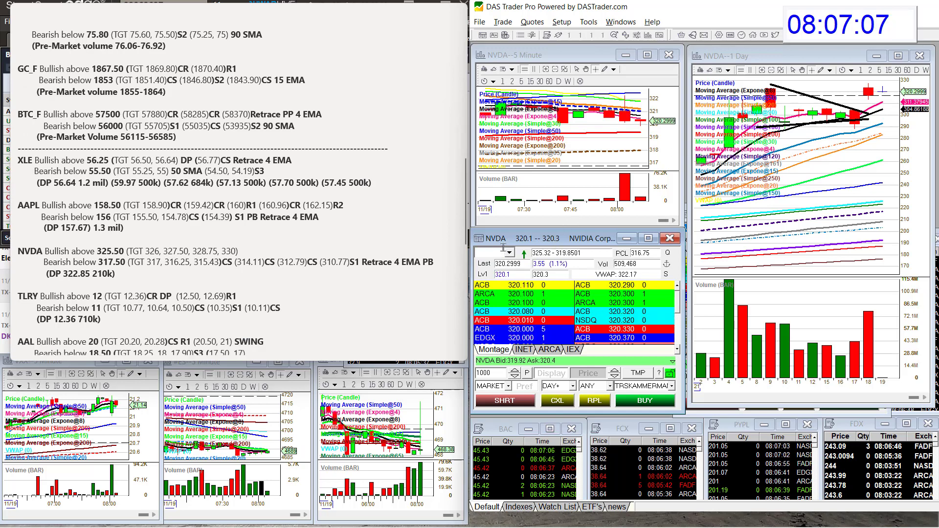
{"action": "type", "text": "TLRY"}
{"action": "key", "text": "Return"}
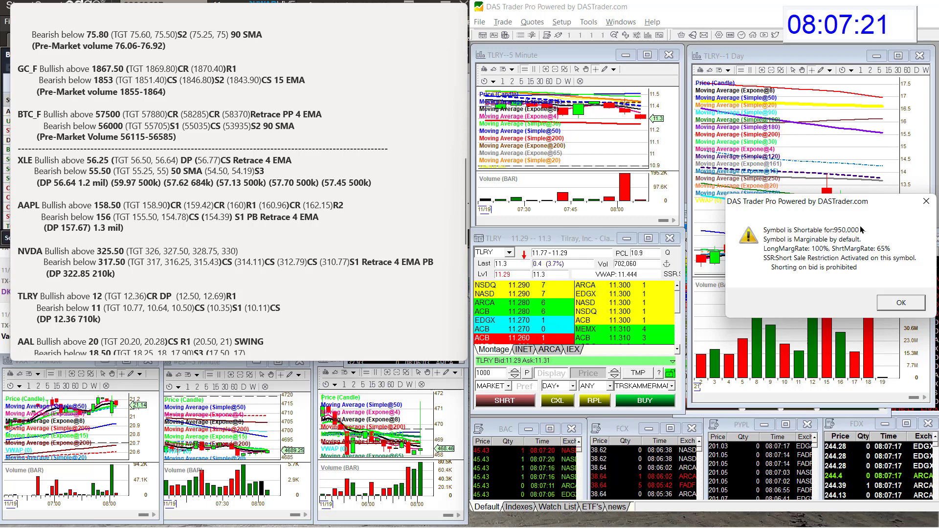
{"action": "left_click", "coordinate": [905, 303]}
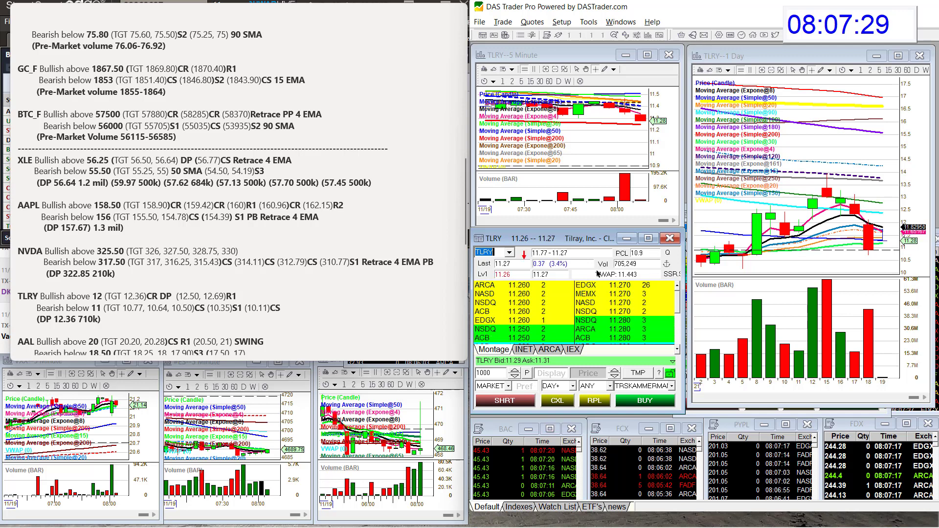
- Show the AAL levels in the note and load AAL in the montage and linked charts
{"action": "scroll", "coordinate": [390, 265], "scroll_direction": "down", "scroll_amount": 3}
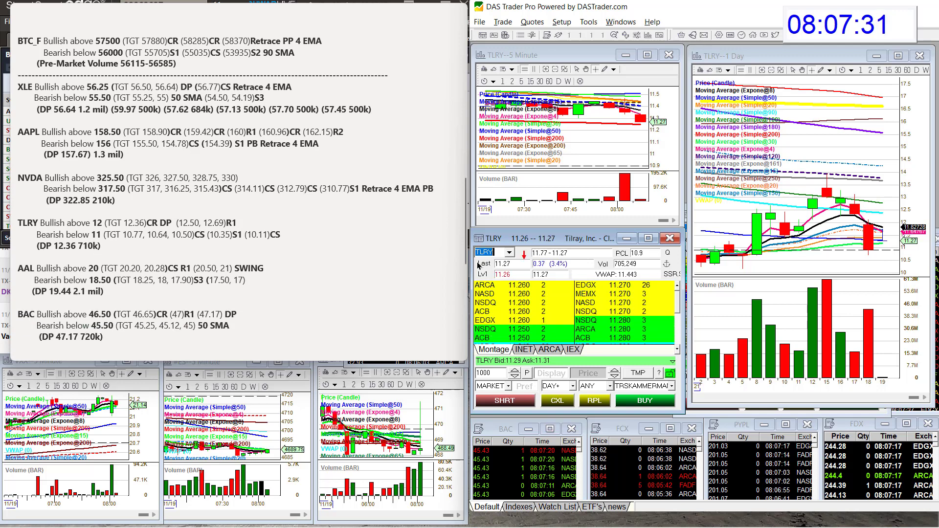
{"action": "type", "text": "TL"}
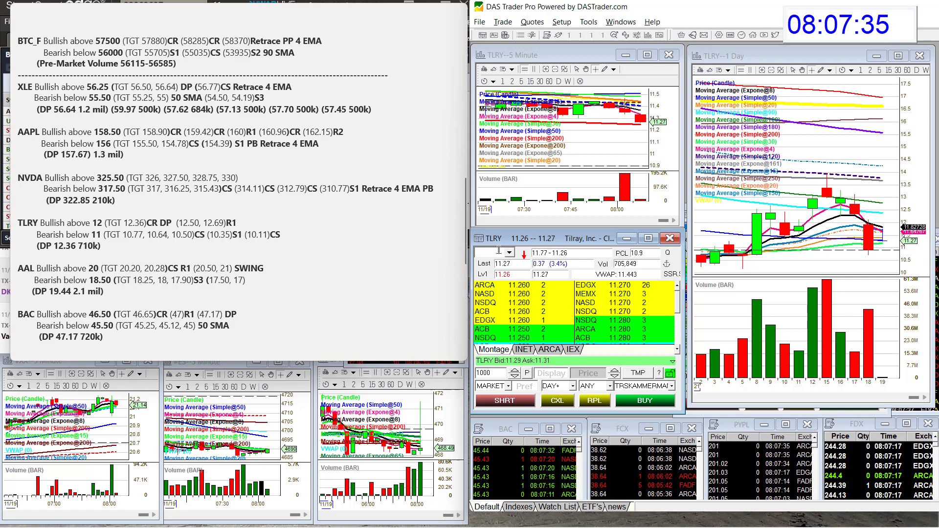
{"action": "type", "text": "AAL"}
{"action": "key", "text": "Return"}
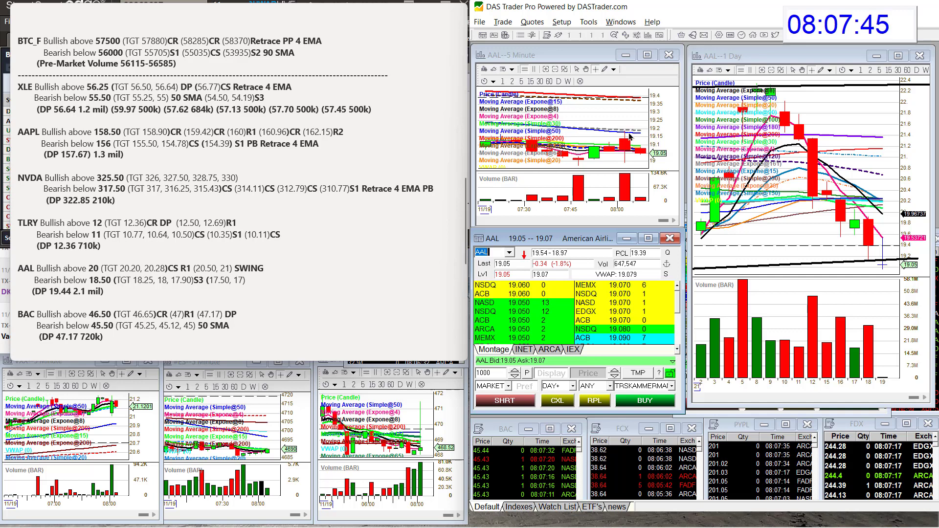
- Widen the AAL daily chart window and zoom it out to show price history back to the start of the year
{"action": "left_click_drag", "start_coordinate": [689, 126], "coordinate": [547, 128]}
{"action": "left_click", "coordinate": [629, 71]}
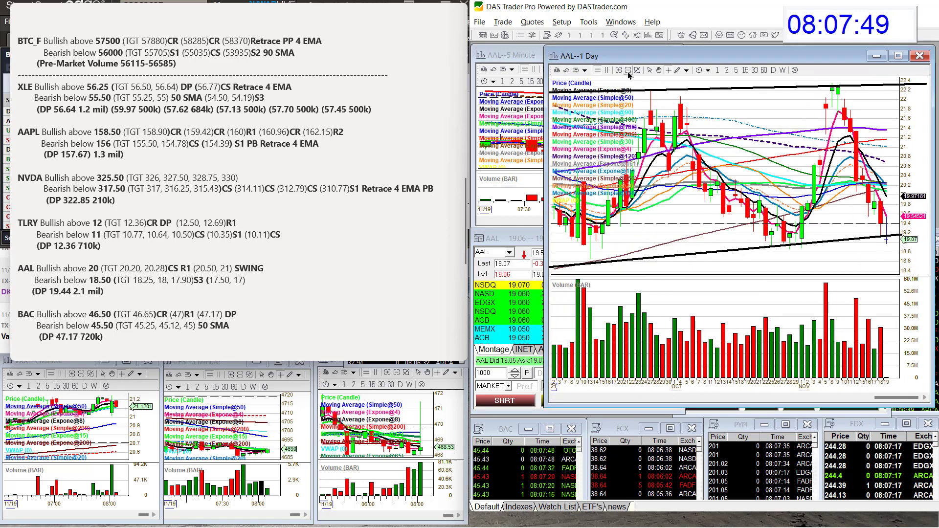
{"action": "left_click", "coordinate": [628, 71]}
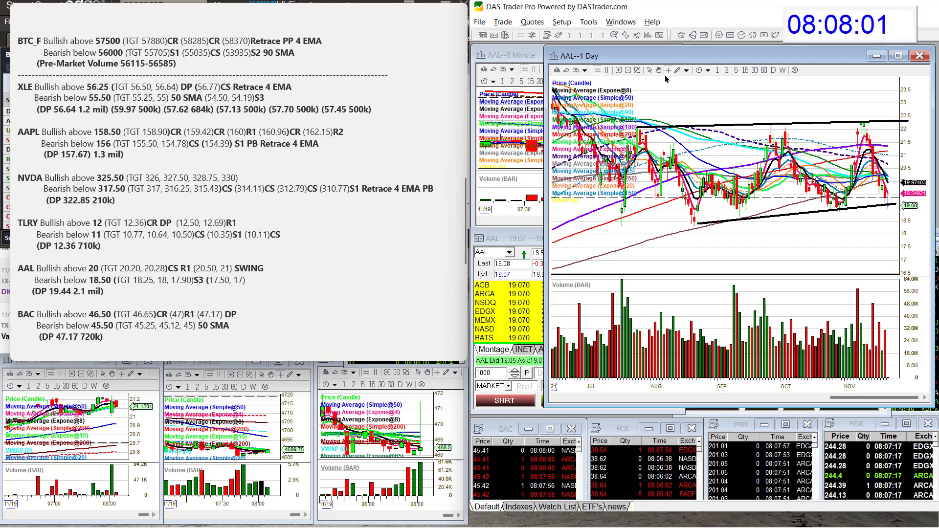
{"action": "scroll", "coordinate": [709, 94], "scroll_direction": "down", "scroll_amount": 3}
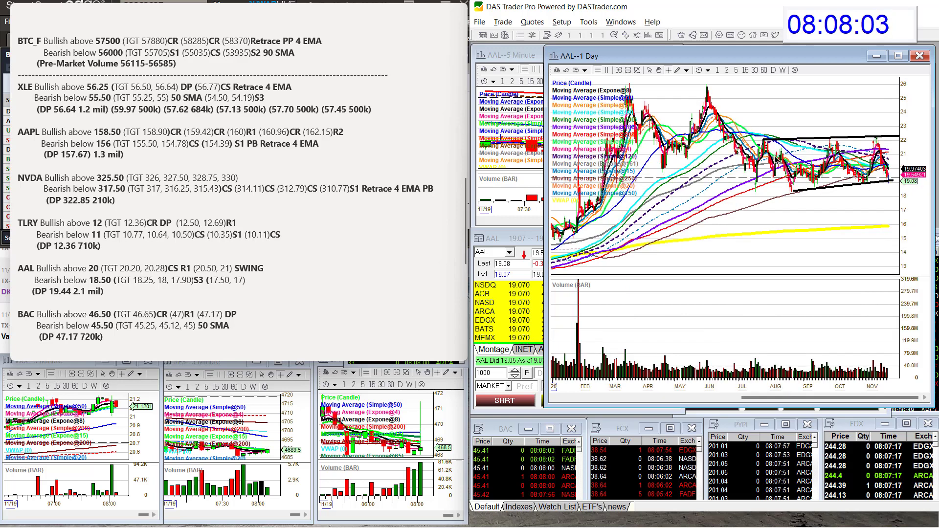
- Mark possible upward and downward moves around AAL's channel with freehand red arrows on the daily chart and clear them
{"action": "mouse_move", "coordinate": [700, 88]}
{"action": "left_mouse_down"}
{"action": "mouse_move", "coordinate": [778, 177]}
{"action": "mouse_move", "coordinate": [810, 145]}
{"action": "mouse_move", "coordinate": [846, 146]}
{"action": "mouse_move", "coordinate": [864, 113]}
{"action": "mouse_move", "coordinate": [907, 94]}
{"action": "left_mouse_up"}
{"action": "left_click_drag", "start_coordinate": [792, 189], "coordinate": [923, 133]}
{"action": "left_click_drag", "start_coordinate": [802, 139], "coordinate": [916, 89]}
{"action": "key", "text": "Escape"}
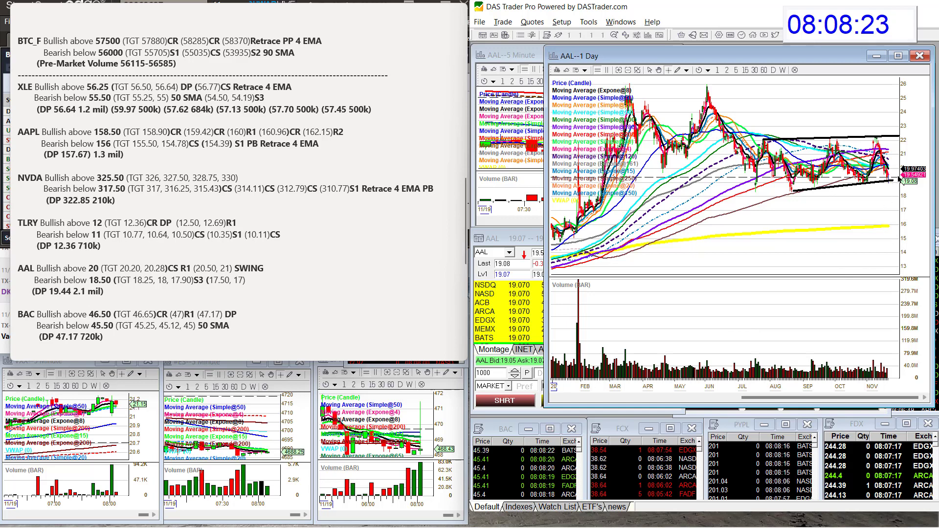
{"action": "mouse_move", "coordinate": [896, 163]}
{"action": "left_mouse_down"}
{"action": "mouse_move", "coordinate": [901, 135]}
{"action": "mouse_move", "coordinate": [912, 145]}
{"action": "left_mouse_up"}
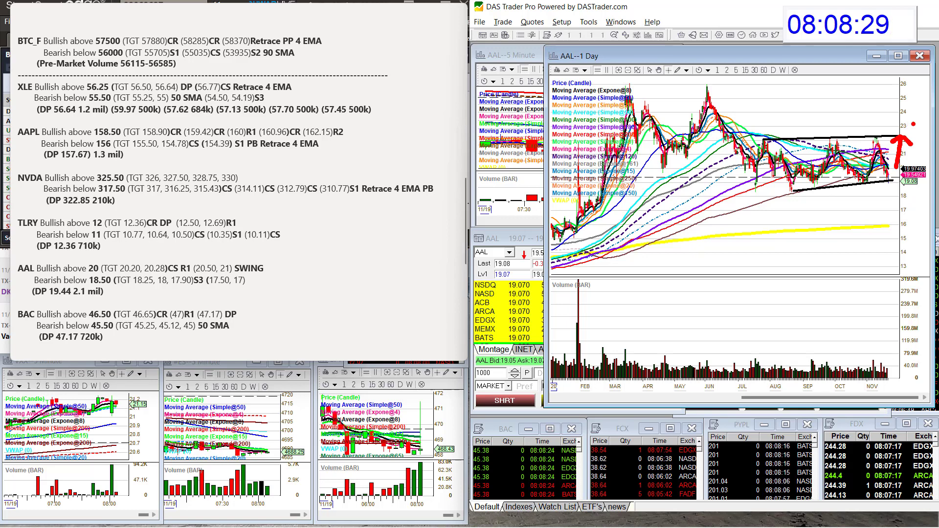
{"action": "mouse_move", "coordinate": [916, 116]}
{"action": "left_mouse_down"}
{"action": "mouse_move", "coordinate": [908, 103]}
{"action": "mouse_move", "coordinate": [932, 101]}
{"action": "left_mouse_up"}
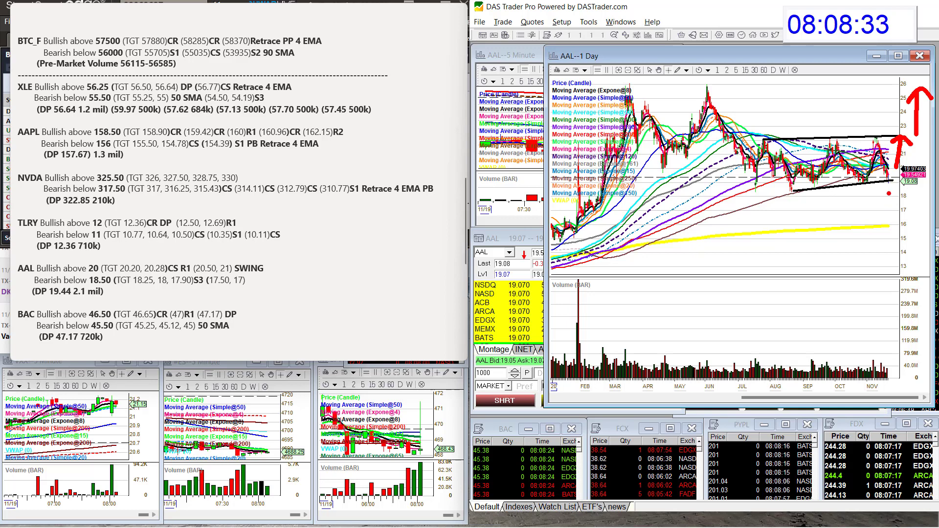
{"action": "left_click_drag", "start_coordinate": [889, 192], "coordinate": [875, 221]}
{"action": "key", "text": "Escape"}
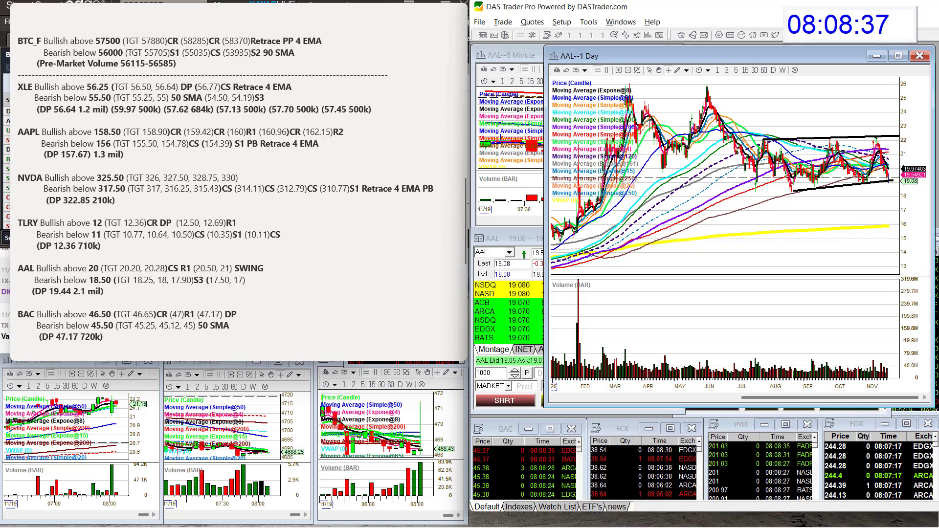
- Bring the BAC levels into view in the note and load BAC in the montage and linked charts
{"action": "scroll", "coordinate": [297, 279], "scroll_direction": "down", "scroll_amount": 1}
{"action": "scroll", "coordinate": [297, 279], "scroll_direction": "down", "scroll_amount": 1}
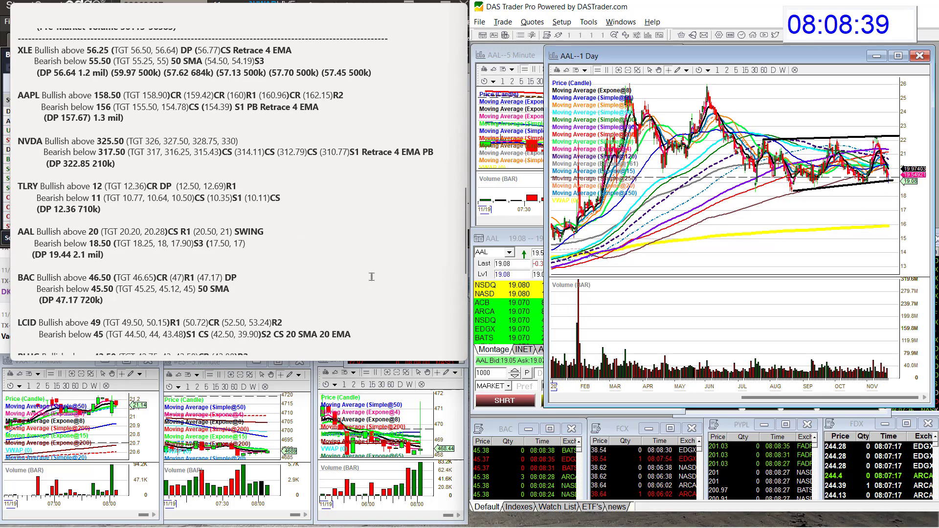
{"action": "left_click", "coordinate": [495, 273]}
{"action": "left_click", "coordinate": [493, 250]}
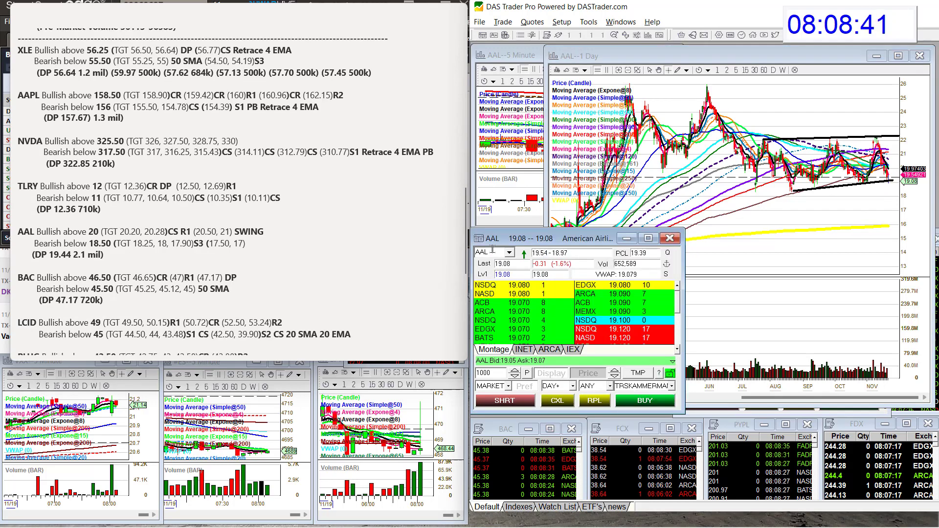
{"action": "key", "text": "BackSpace"}
{"action": "key", "text": "BackSpace"}
{"action": "key", "text": "BackSpace"}
{"action": "type", "text": "BAC"}
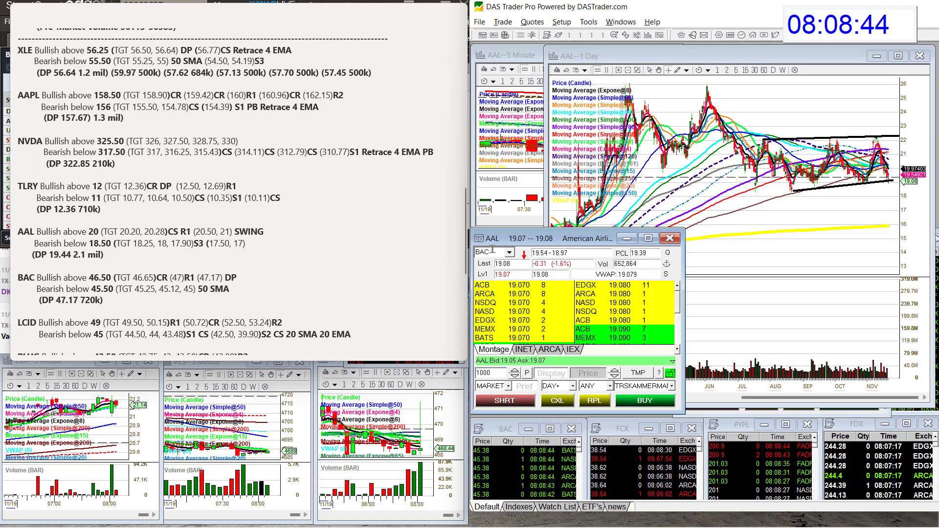
{"action": "key", "text": "Return"}
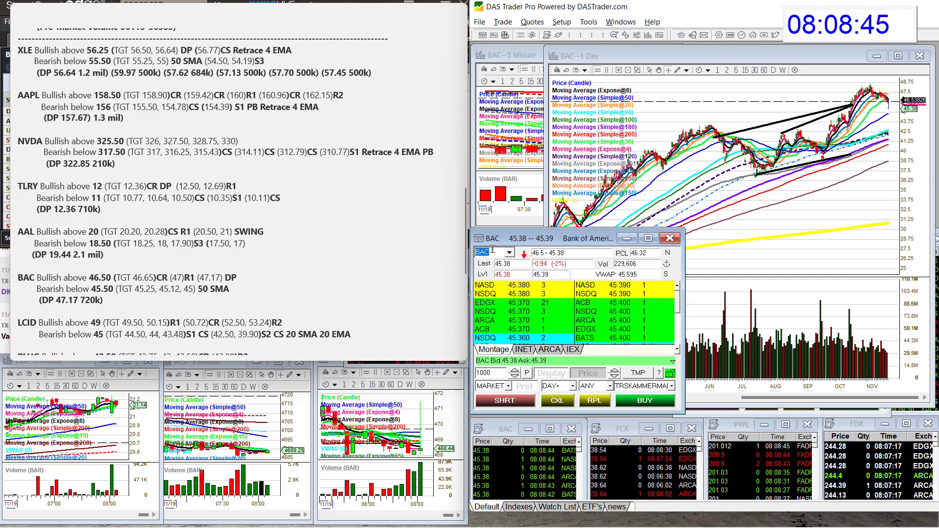
- Remove all drawn trend lines from the BAC daily chart
{"action": "left_click", "coordinate": [754, 130]}
{"action": "right_click", "coordinate": [755, 129]}
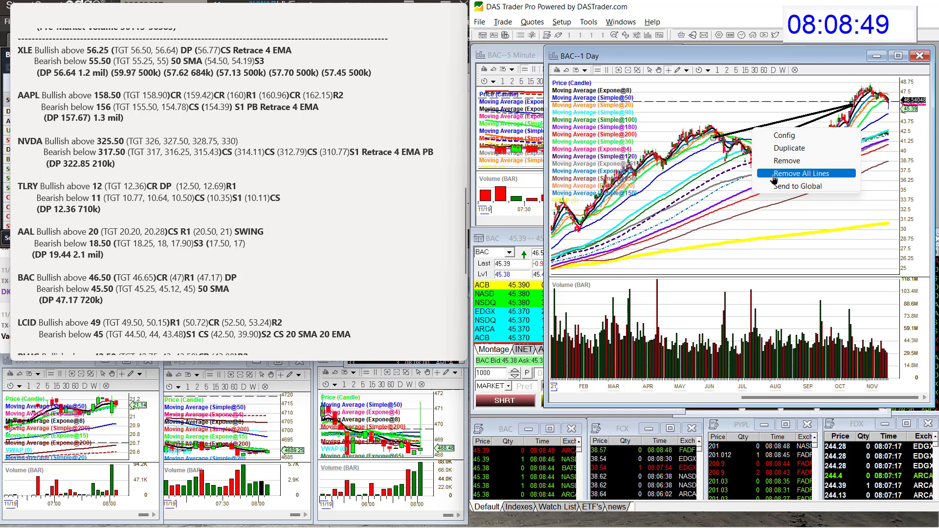
{"action": "left_click", "coordinate": [774, 164]}
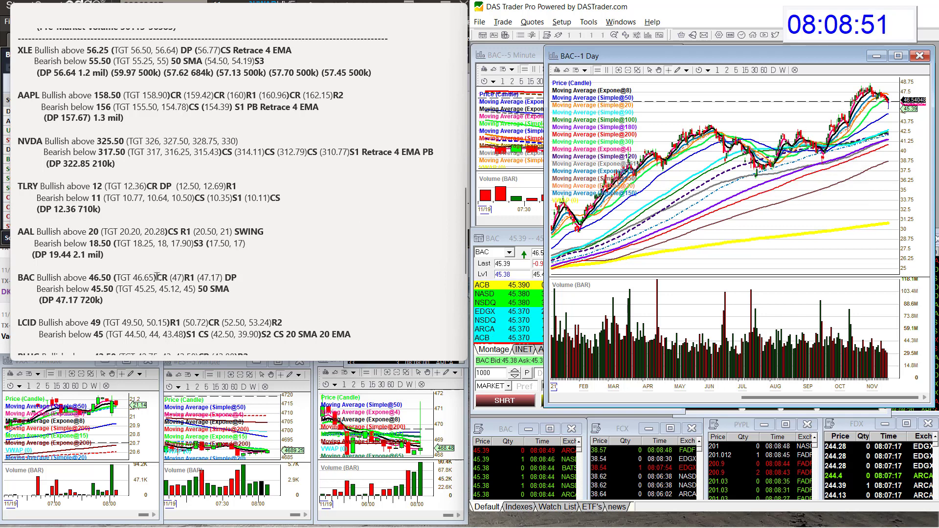
- Draw a nearly horizontal trend line on the BAC daily chart from the late-October candles across to the Nov 19 candle
{"action": "scroll", "coordinate": [847, 119], "scroll_direction": "up", "scroll_amount": 2}
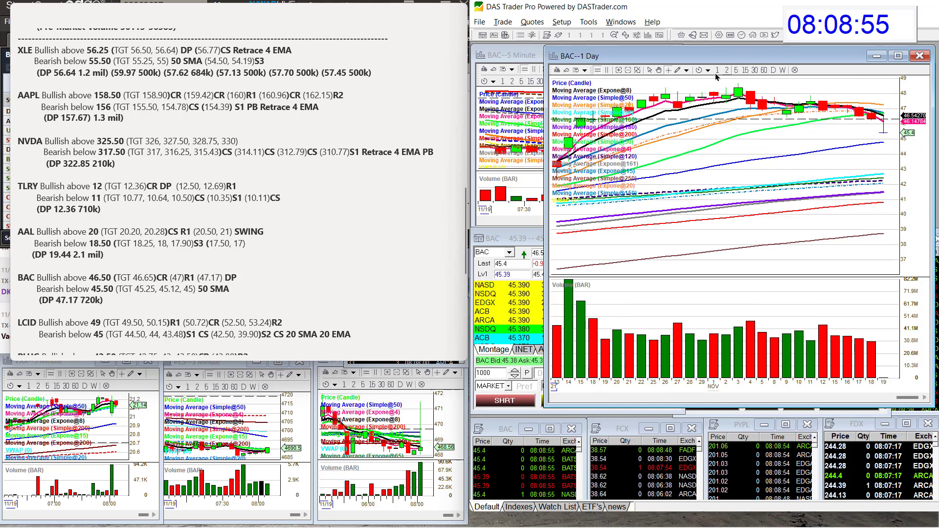
{"action": "left_click", "coordinate": [687, 71]}
{"action": "left_click", "coordinate": [690, 84]}
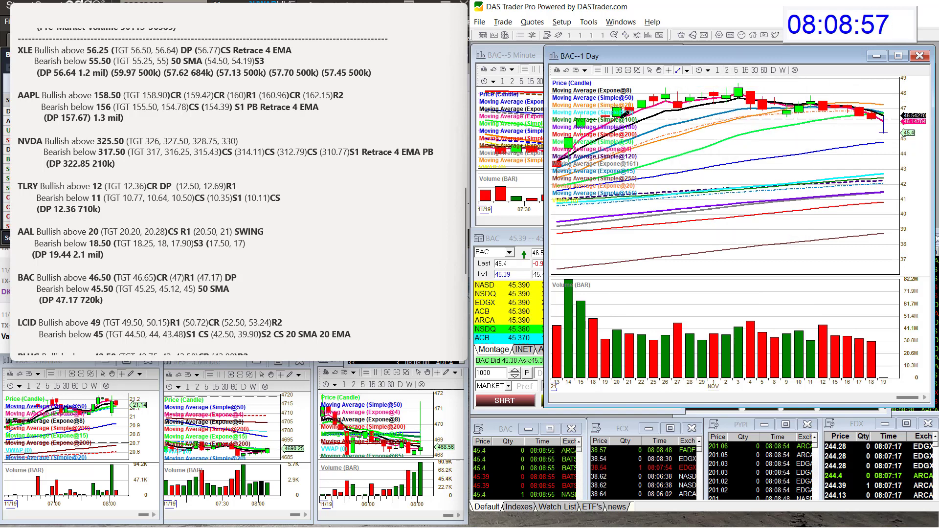
{"action": "left_click_drag", "start_coordinate": [618, 116], "coordinate": [889, 120]}
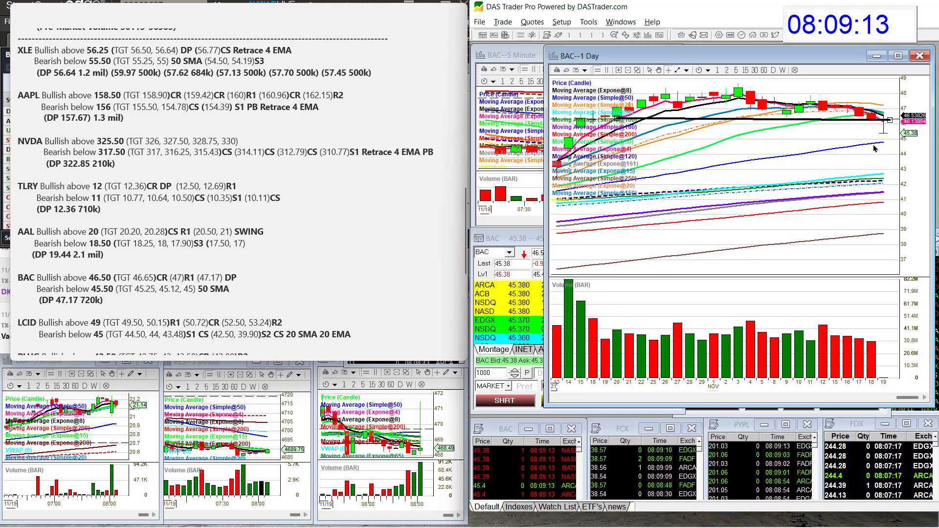
- Highlight the 50 SMA remark in BAC's bearish levels in the note and clear the selection
{"action": "left_click", "coordinate": [242, 288]}
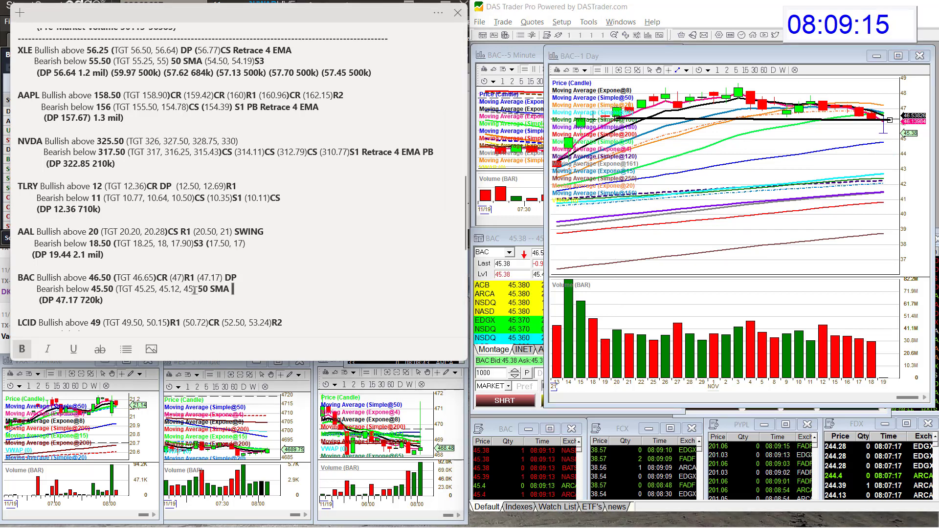
{"action": "left_click_drag", "start_coordinate": [194, 289], "coordinate": [235, 290]}
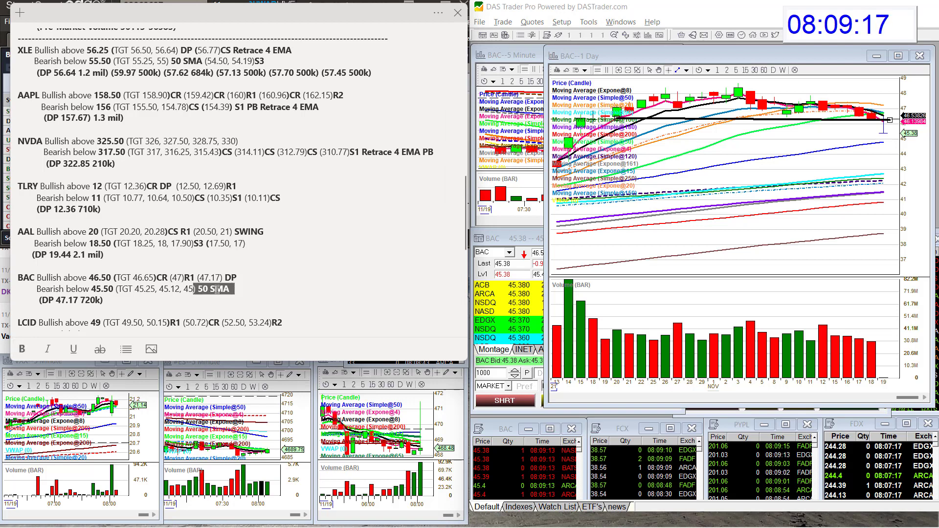
{"action": "key", "text": "Left"}
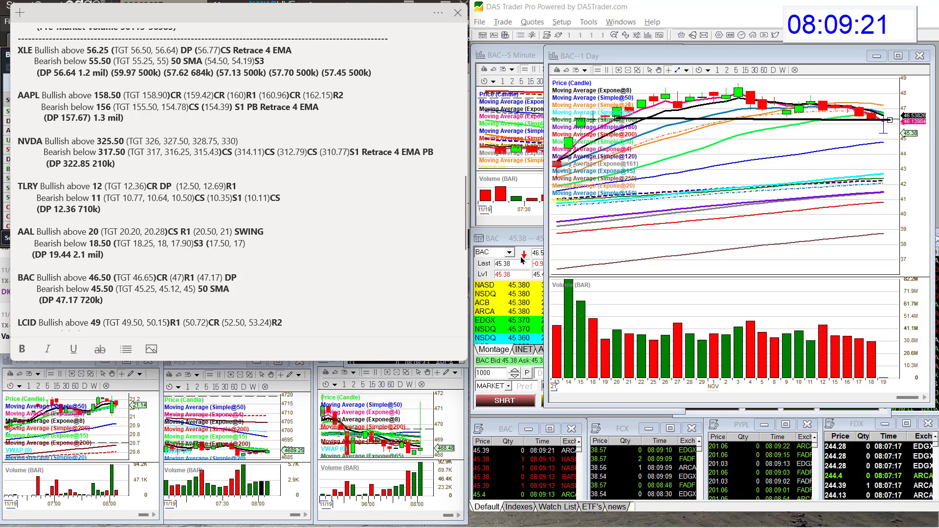
- Bring the LCID levels into view in the note and load LCID in the montage and linked charts
{"action": "scroll", "coordinate": [318, 242], "scroll_direction": "down", "scroll_amount": 2}
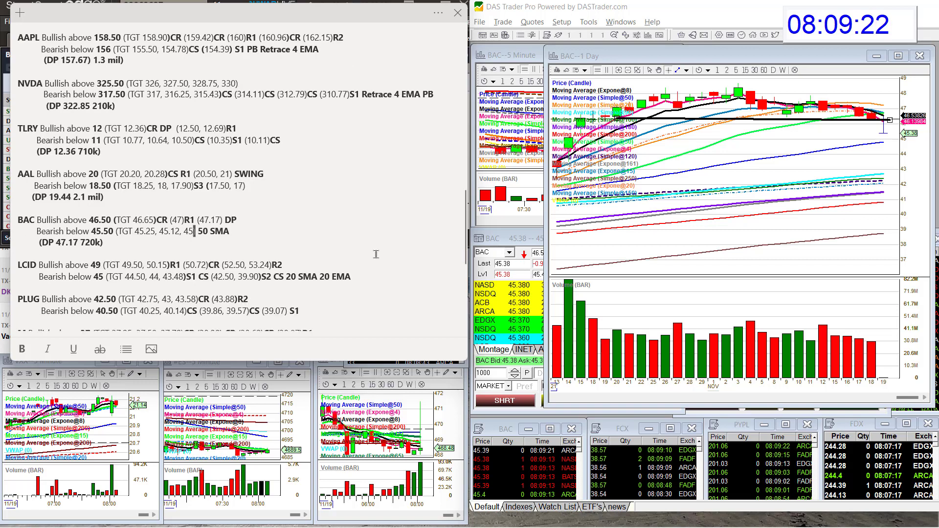
{"action": "left_click", "coordinate": [493, 252]}
{"action": "type", "text": "LCID"}
{"action": "key", "text": "Return"}
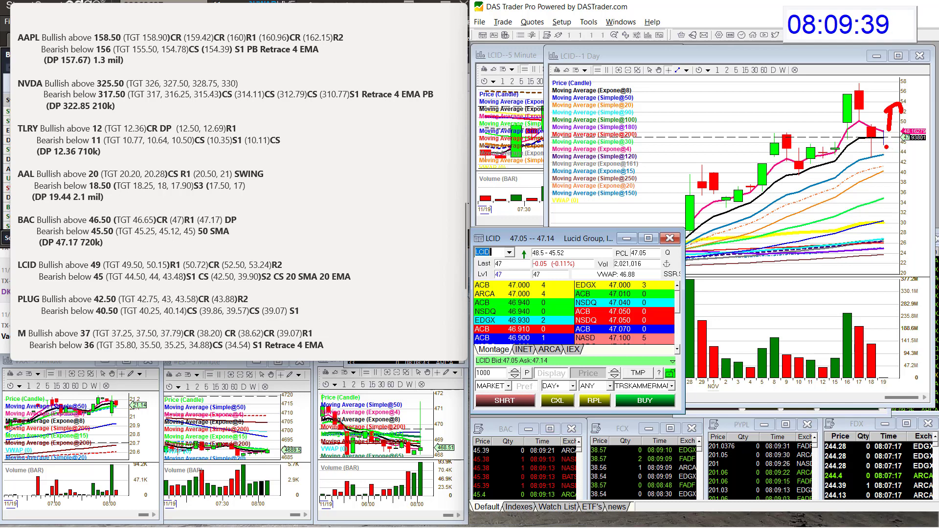
- Mark possible moves on the LCID daily chart with red arrows, underline its CS 20 SMA 20 EMA remark in the note, and clear the marks
{"action": "mouse_move", "coordinate": [891, 146]}
{"action": "left_mouse_down"}
{"action": "mouse_move", "coordinate": [889, 165]}
{"action": "mouse_move", "coordinate": [900, 167]}
{"action": "mouse_move", "coordinate": [875, 156]}
{"action": "left_mouse_up"}
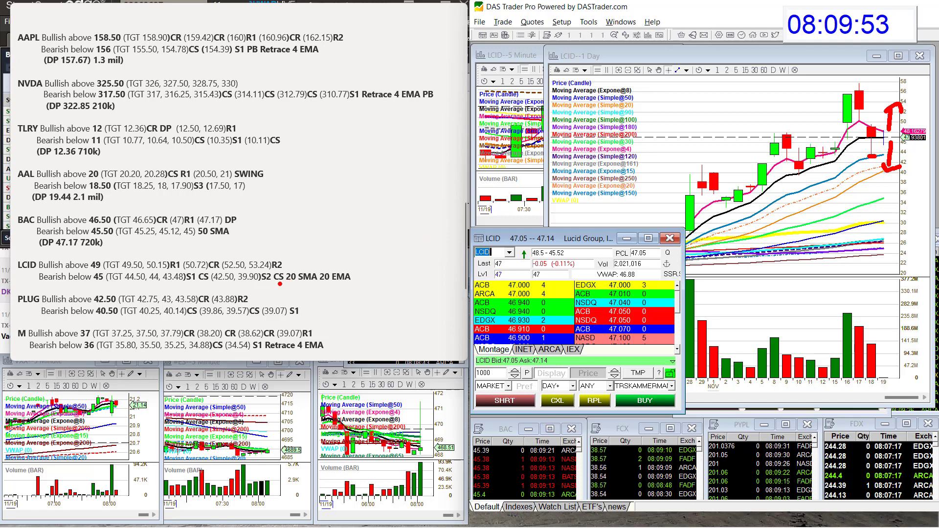
{"action": "left_click_drag", "start_coordinate": [271, 284], "coordinate": [365, 282]}
{"action": "key", "text": "Escape"}
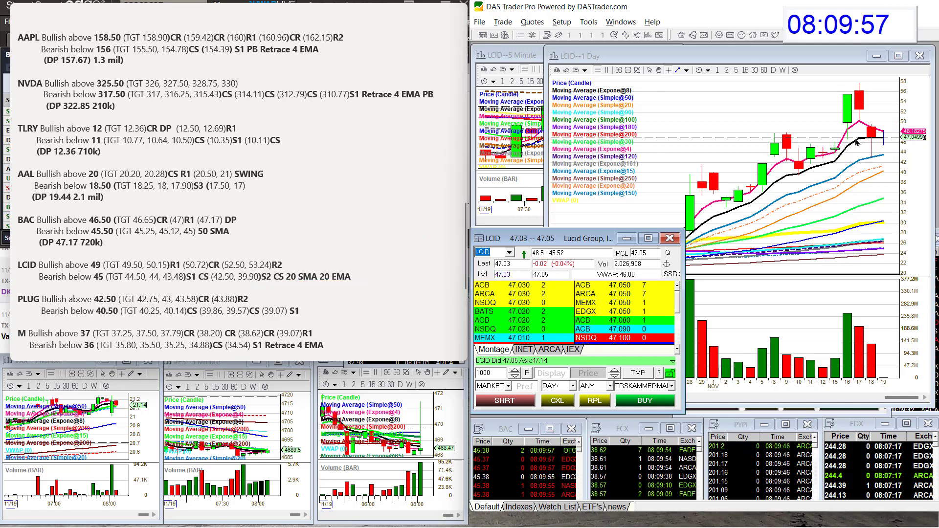
- Load PLUG in the montage and linked charts
{"action": "left_click", "coordinate": [501, 251]}
{"action": "key", "text": "BackSpace"}
{"action": "key", "text": "BackSpace"}
{"action": "key", "text": "BackSpace"}
{"action": "key", "text": "BackSpace"}
{"action": "type", "text": "PLUG"}
{"action": "key", "text": "Return"}
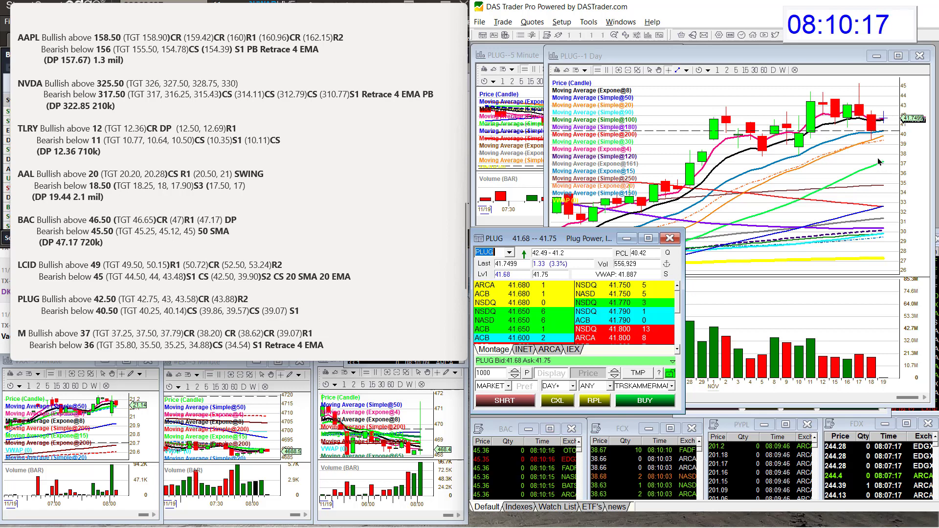
- Bring the M levels fully into view in the note and load M in the montage and linked charts
{"action": "scroll", "coordinate": [237, 186], "scroll_direction": "down", "scroll_amount": 1}
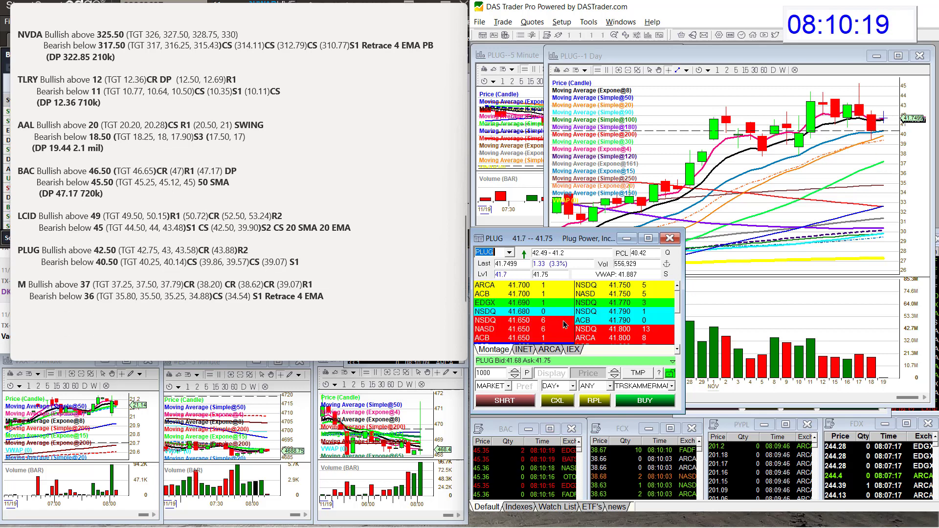
{"action": "type", "text": "PM"}
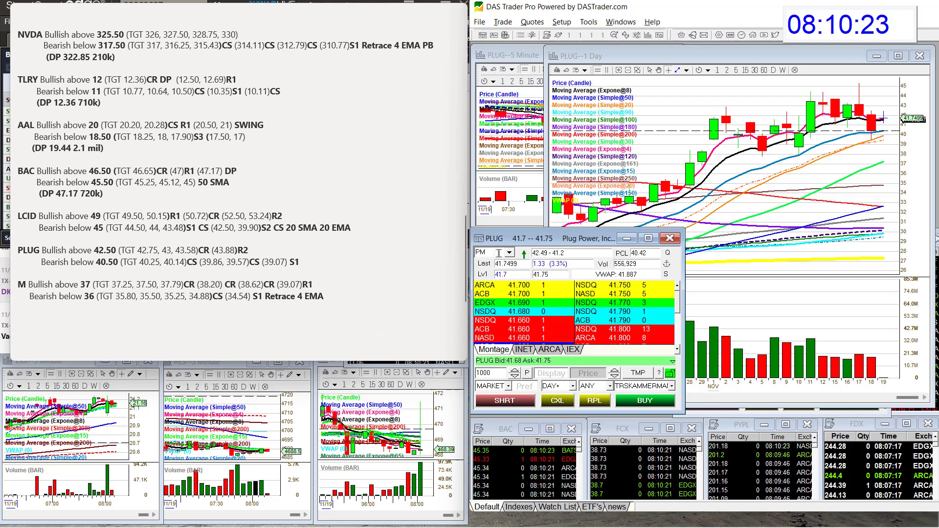
{"action": "key", "text": "BackSpace"}
{"action": "type", "text": "M"}
{"action": "key", "text": "Return"}
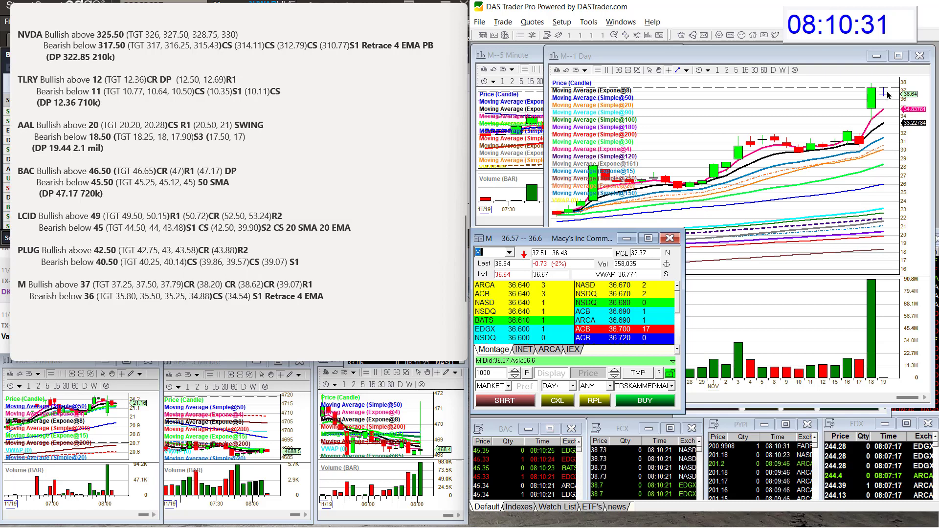
- Mark downward moves on M's 5-minute and daily charts with red arrows, underline its Retrace 4 EMA remark in the note, and clear the marks
{"action": "left_click", "coordinate": [536, 66]}
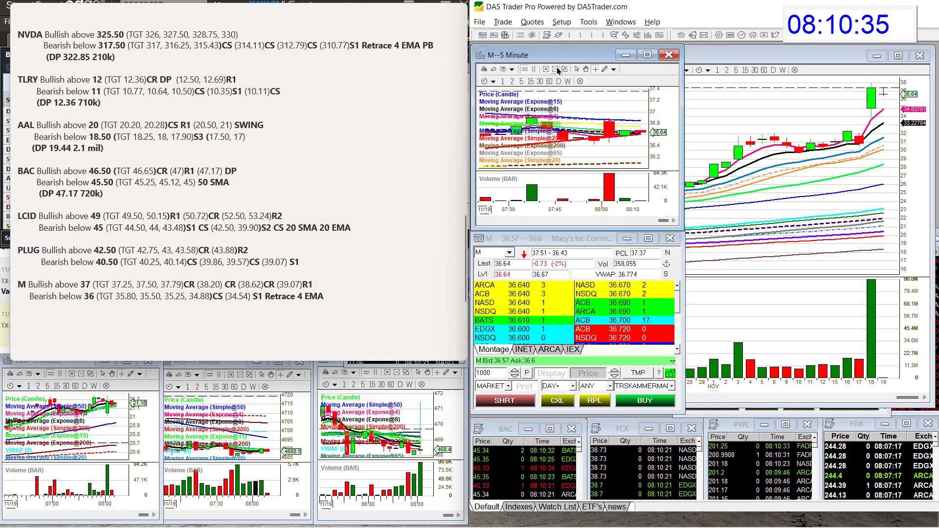
{"action": "scroll", "coordinate": [636, 127], "scroll_direction": "down", "scroll_amount": 5}
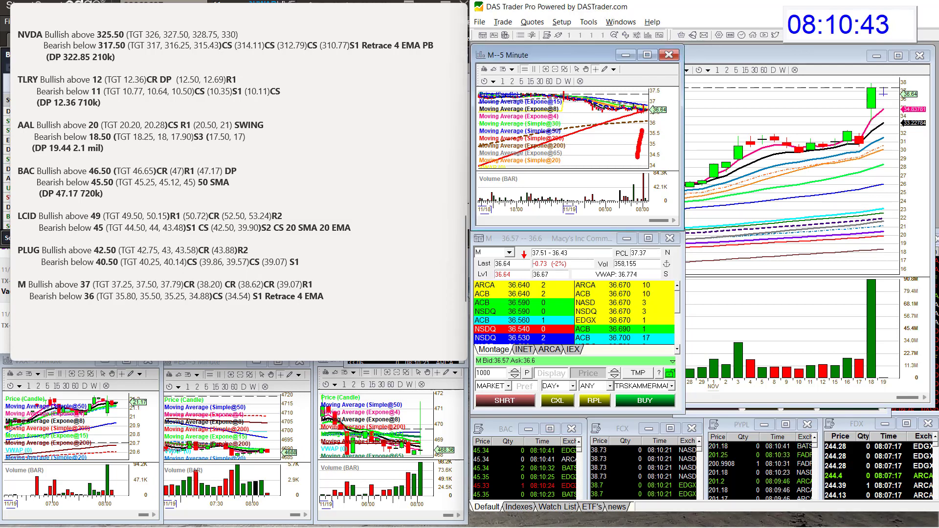
{"action": "mouse_move", "coordinate": [627, 152]}
{"action": "left_mouse_down"}
{"action": "mouse_move", "coordinate": [638, 166]}
{"action": "mouse_move", "coordinate": [652, 156]}
{"action": "left_mouse_up"}
{"action": "left_click_drag", "start_coordinate": [886, 99], "coordinate": [890, 108]}
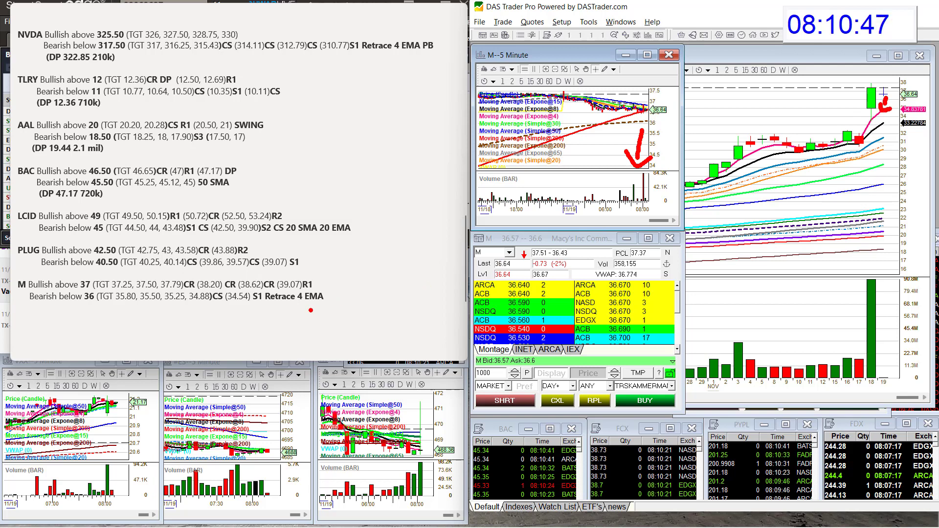
{"action": "left_click_drag", "start_coordinate": [260, 309], "coordinate": [322, 310]}
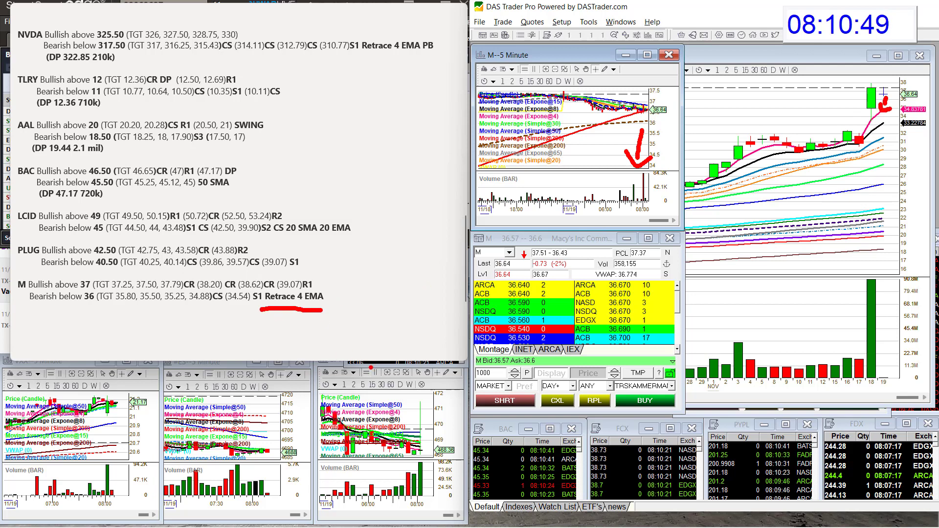
{"action": "key", "text": "Escape"}
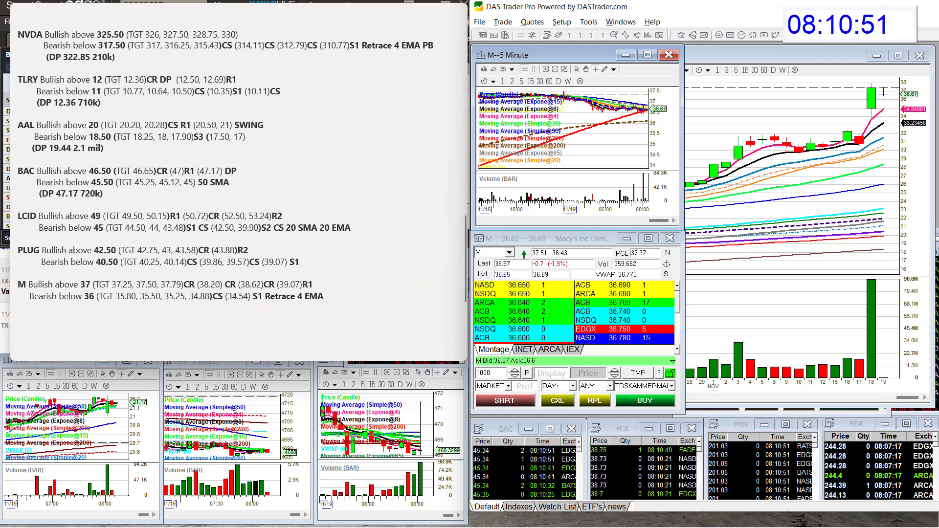
- Return to the futures levels higher up in the note
{"action": "scroll", "coordinate": [409, 154], "scroll_direction": "up", "scroll_amount": 15}
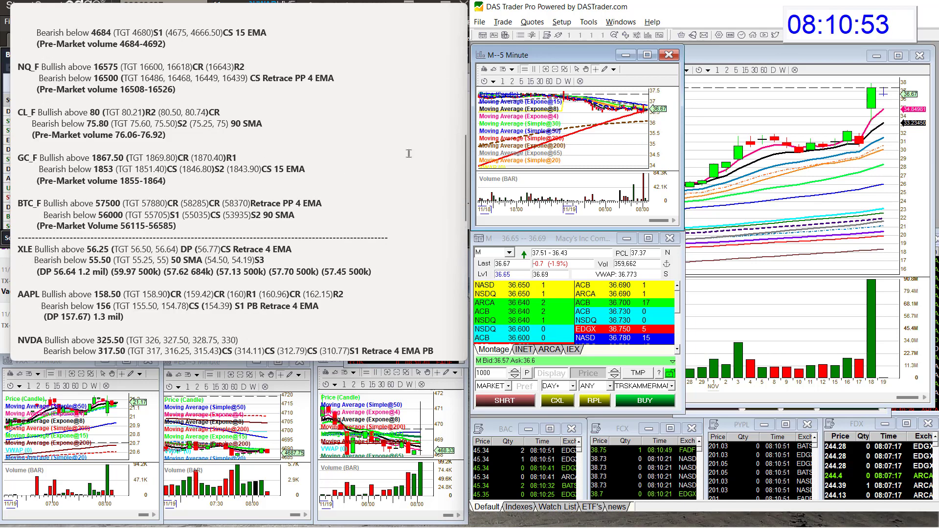